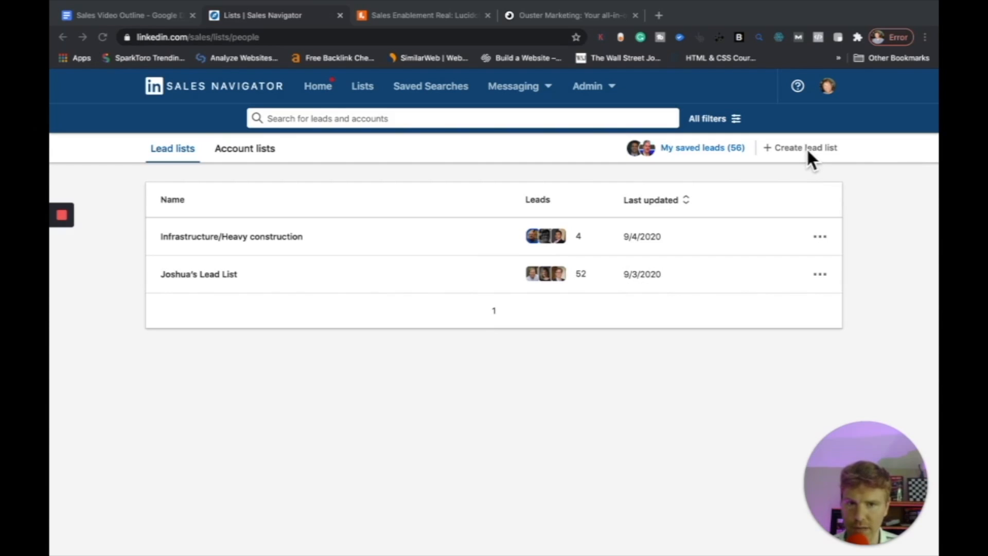
Create a lead list titled with the owner's first name followed by "Software List" and give it the description "Software".
{"action": "left_click", "coordinate": [804, 151]}
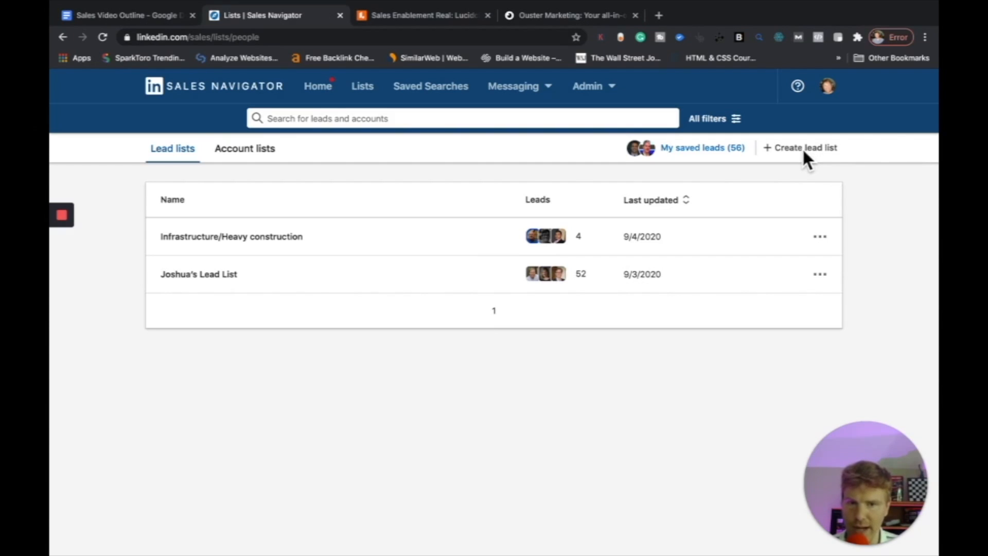
{"action": "left_click", "coordinate": [782, 160]}
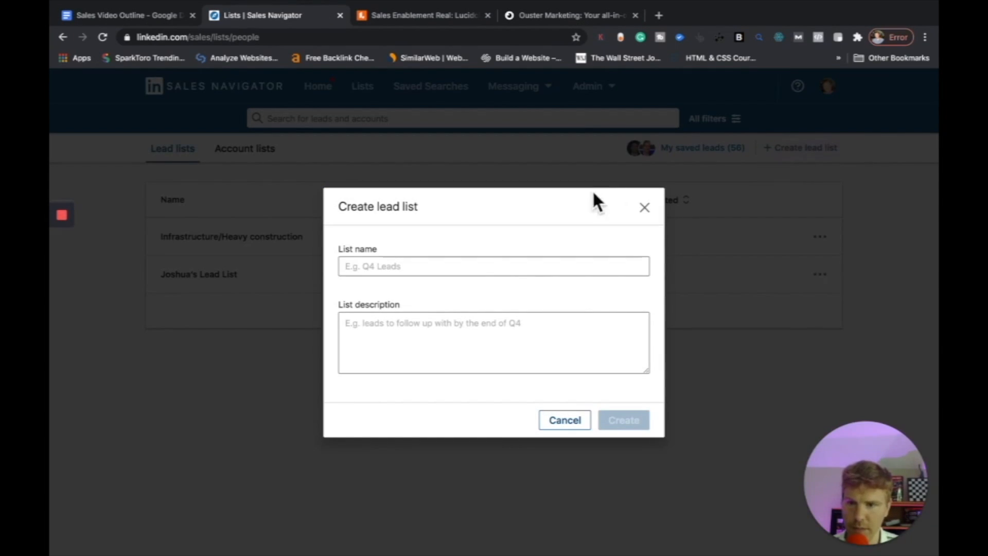
{"action": "left_click", "coordinate": [480, 267]}
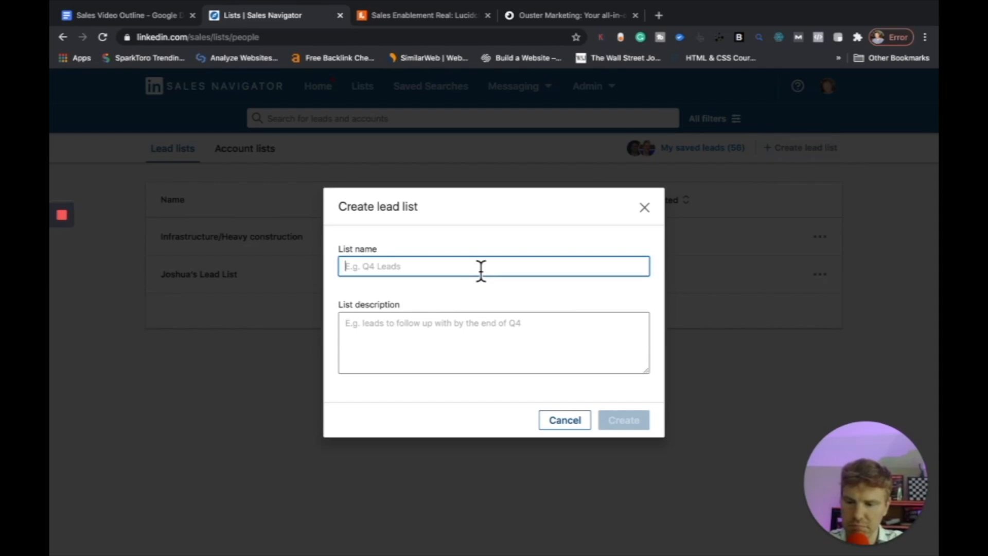
{"action": "type", "text": "Bob"}
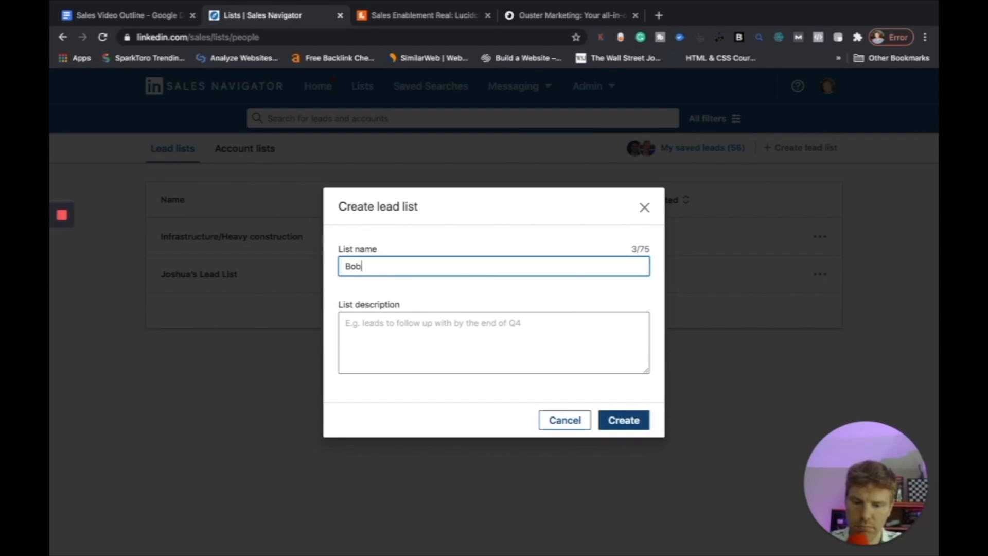
{"action": "type", "text": "'s Software List"}
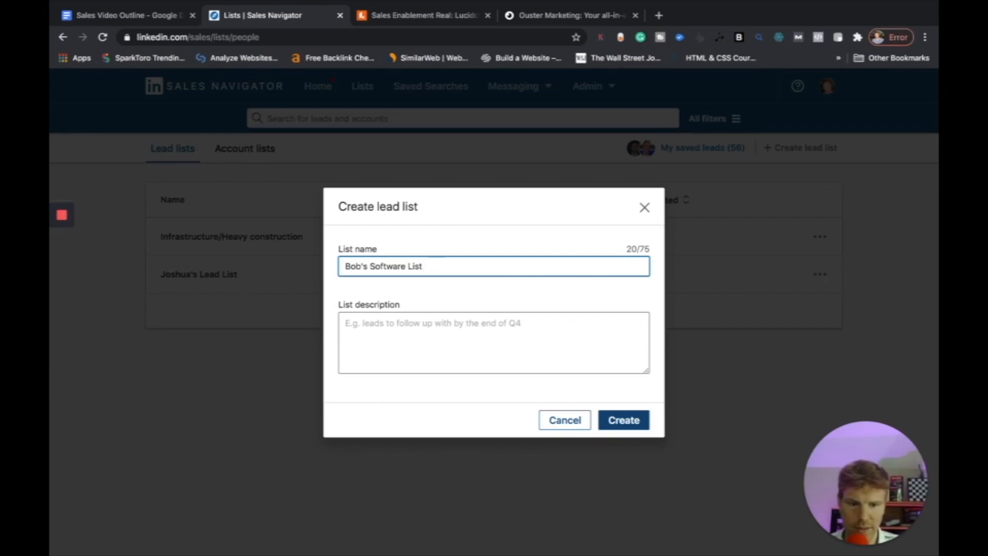
{"action": "left_click", "coordinate": [415, 335]}
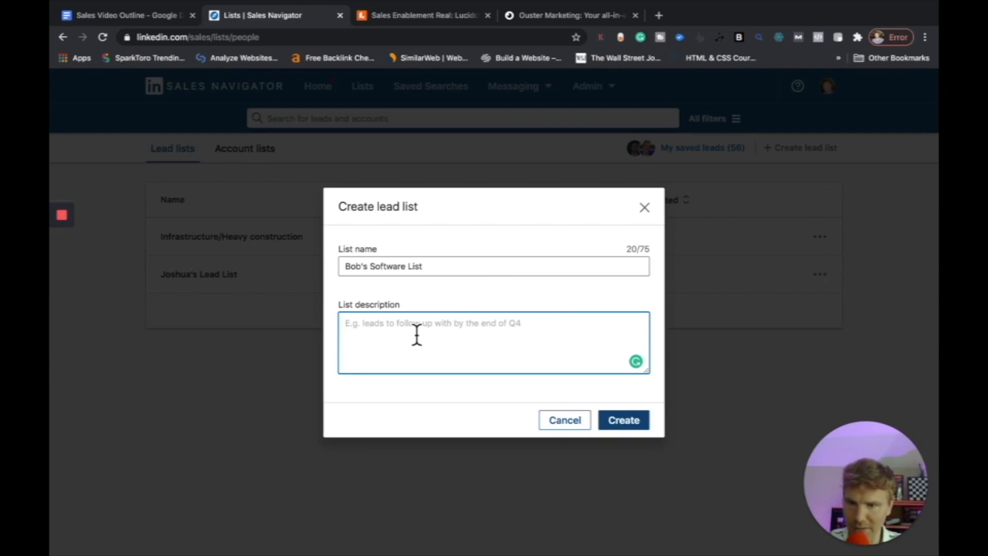
{"action": "type", "text": "Sof"}
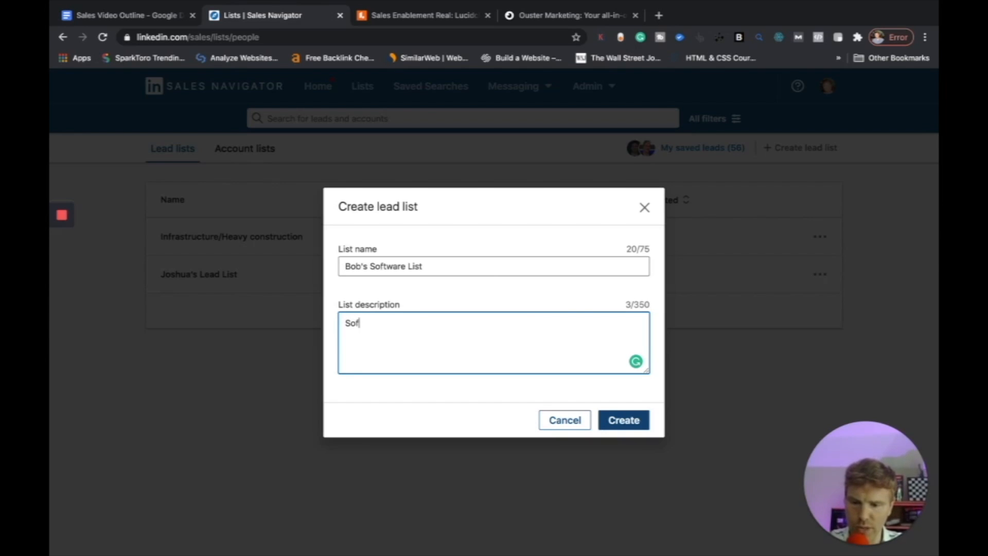
{"action": "type", "text": "tware"}
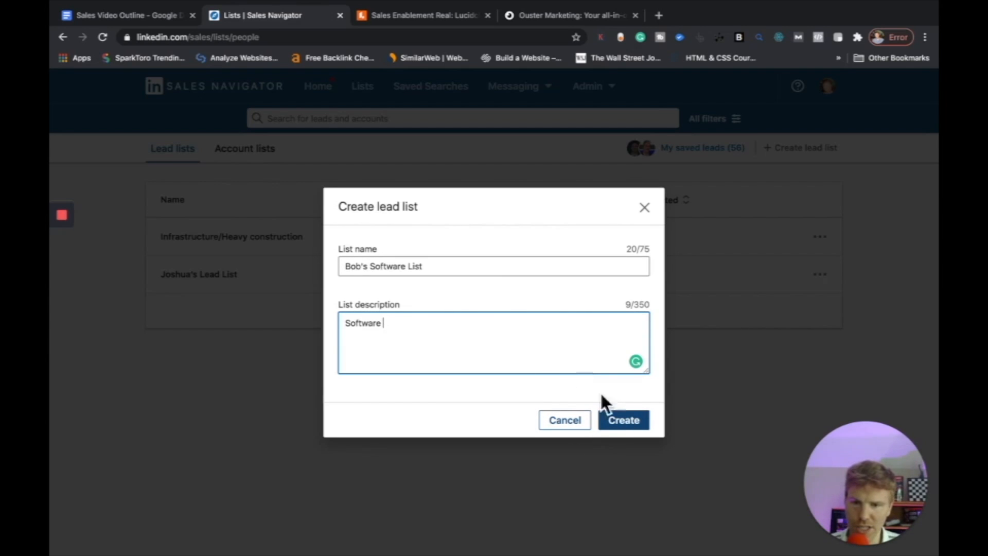
{"action": "left_click", "coordinate": [633, 421]}
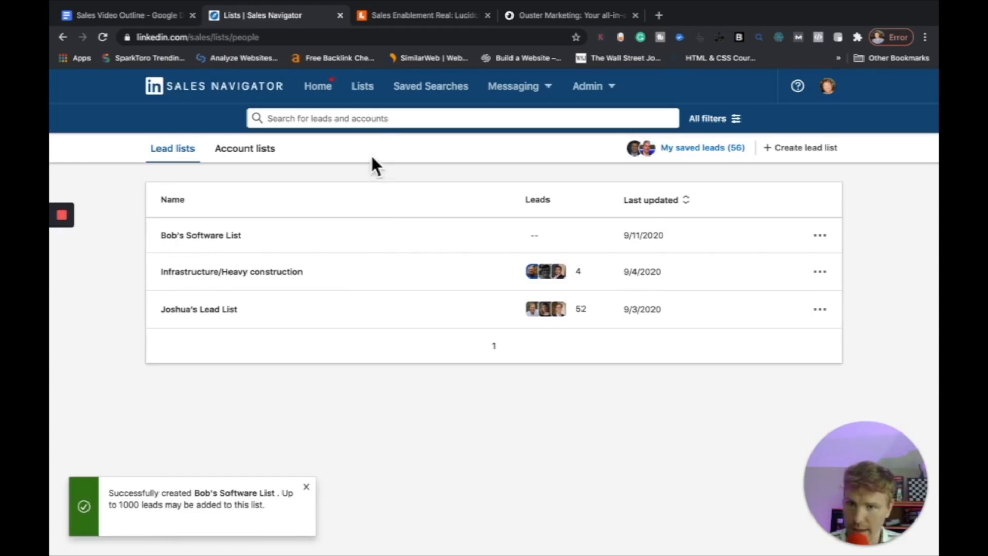
Start a filtered lead search and include California, United States as a geography region.
{"action": "left_click", "coordinate": [378, 119]}
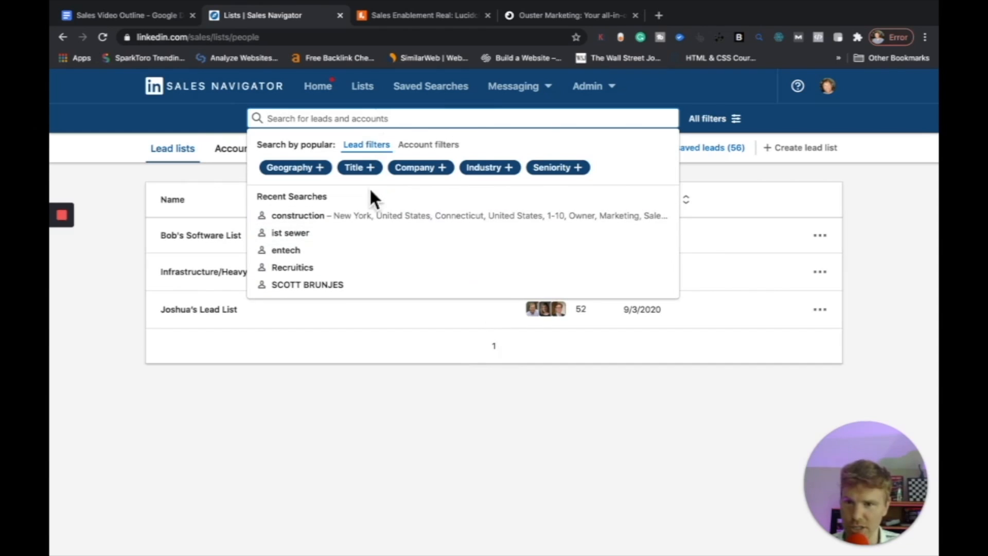
{"action": "left_click", "coordinate": [308, 174]}
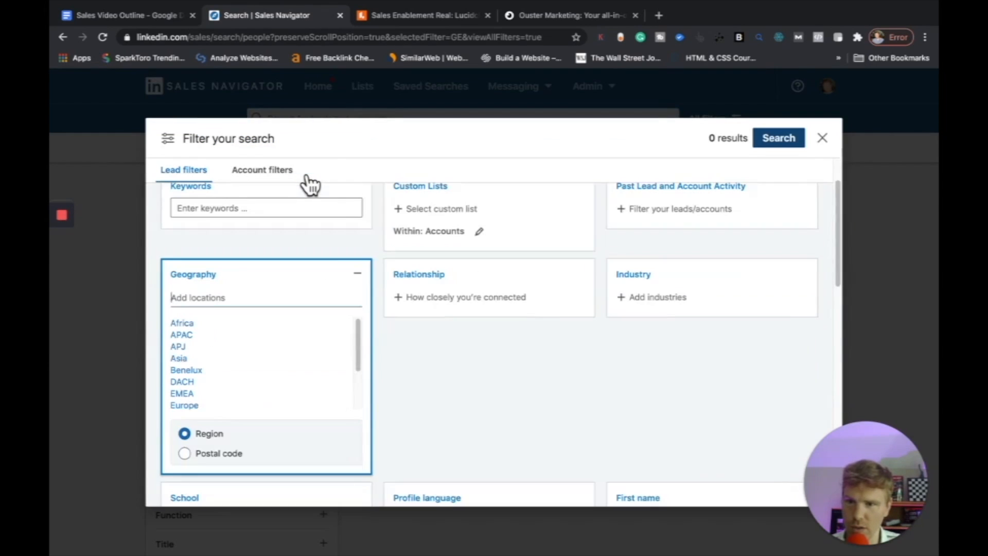
{"action": "scroll", "coordinate": [320, 295], "scroll_direction": "up", "scroll_amount": 2}
{"action": "scroll", "coordinate": [321, 295], "scroll_direction": "up", "scroll_amount": 1}
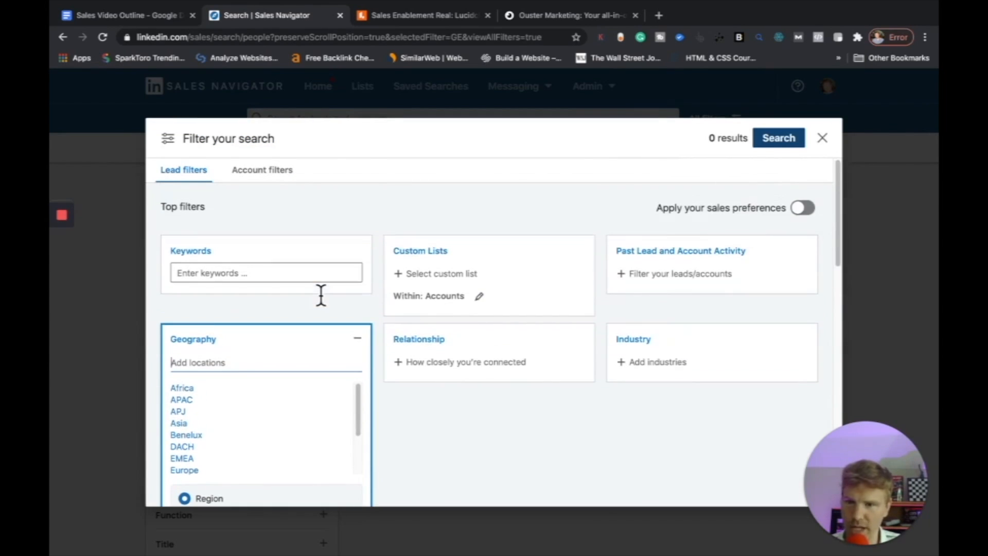
{"action": "scroll", "coordinate": [321, 294], "scroll_direction": "down", "scroll_amount": 2}
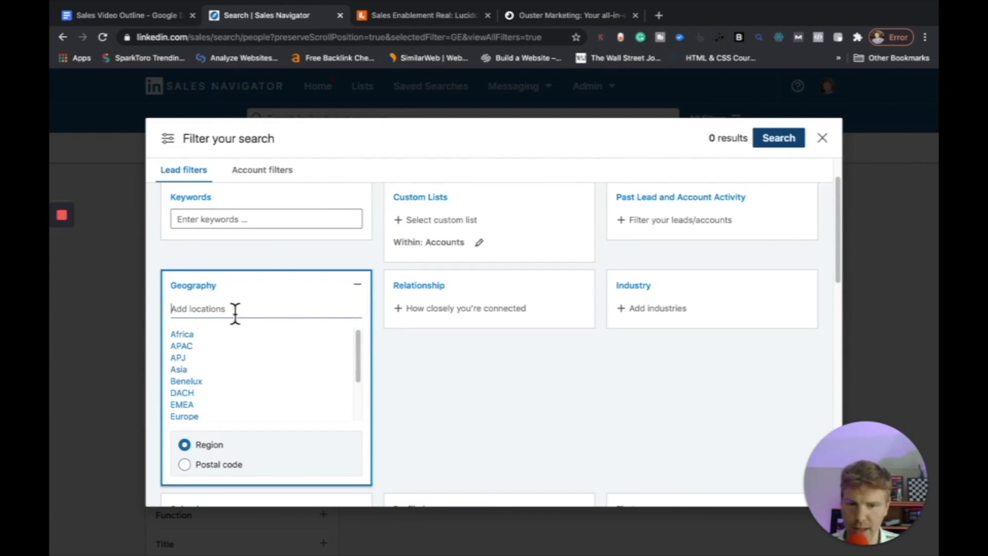
{"action": "type", "text": "ca"}
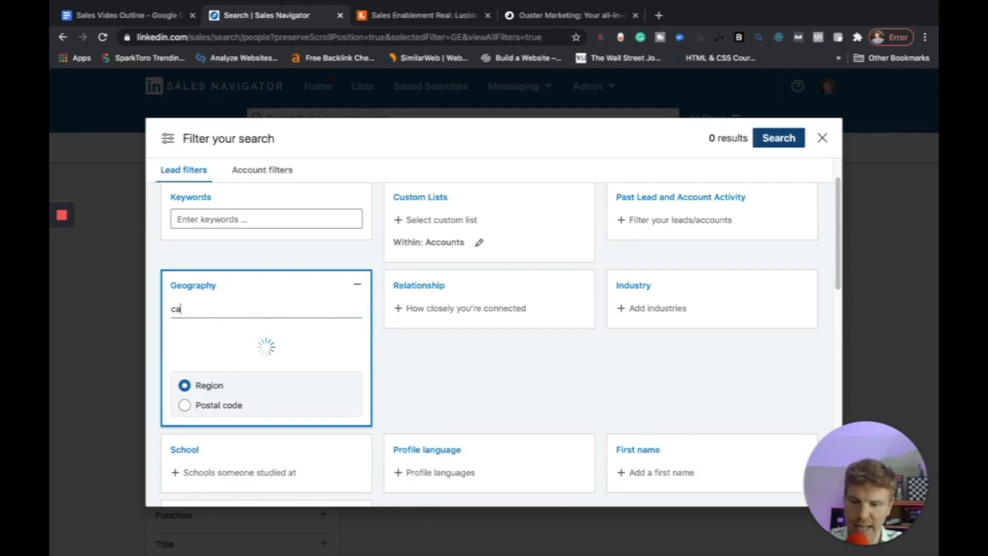
{"action": "type", "text": "lif"}
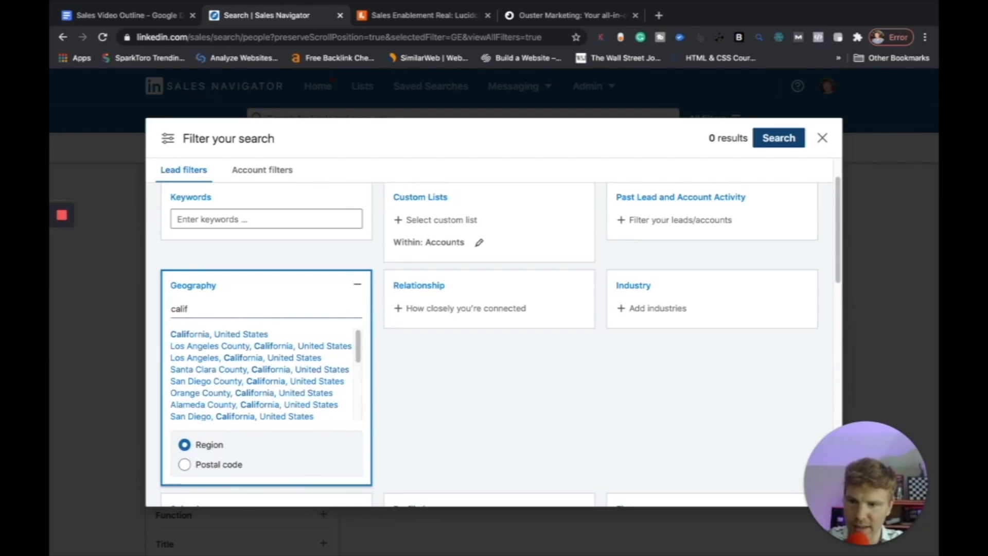
{"action": "left_click", "coordinate": [212, 337]}
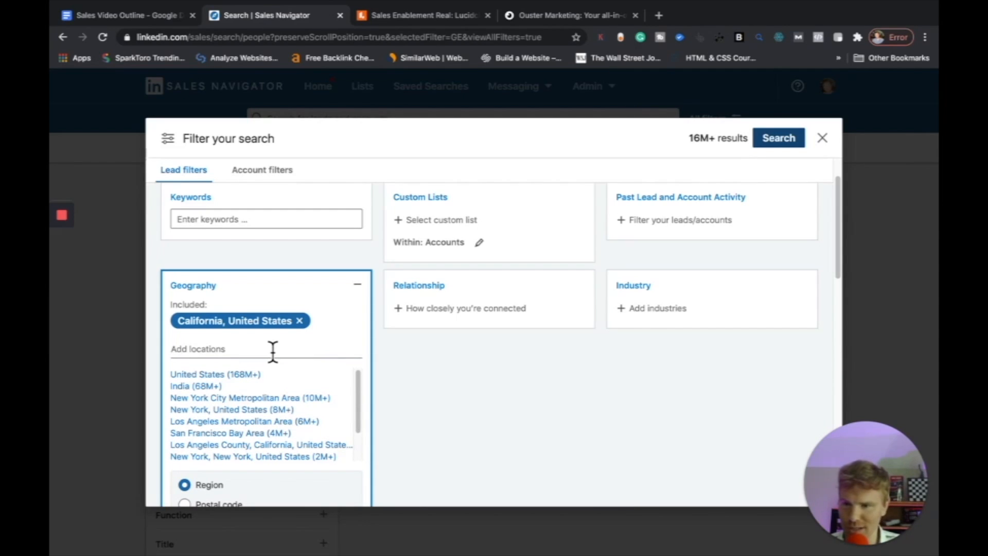
Include Stockton, California, United States as an additional location in the geography filter.
{"action": "type", "text": "stock"}
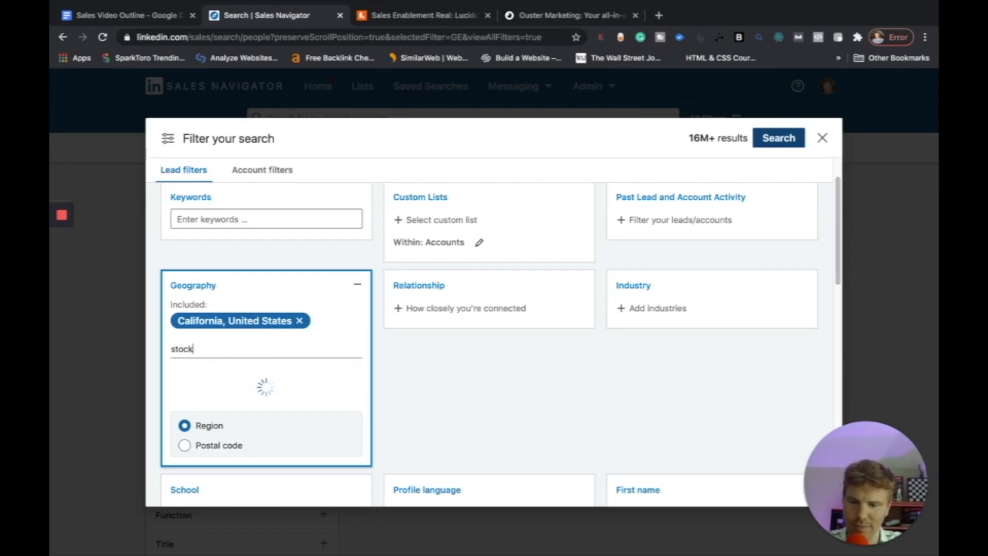
{"action": "type", "text": "ton"}
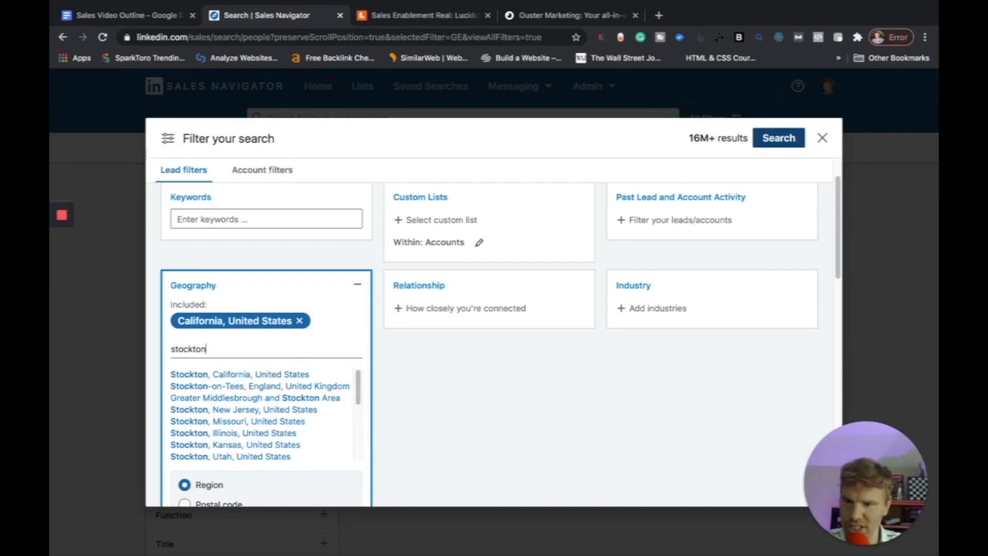
{"action": "left_click", "coordinate": [271, 375]}
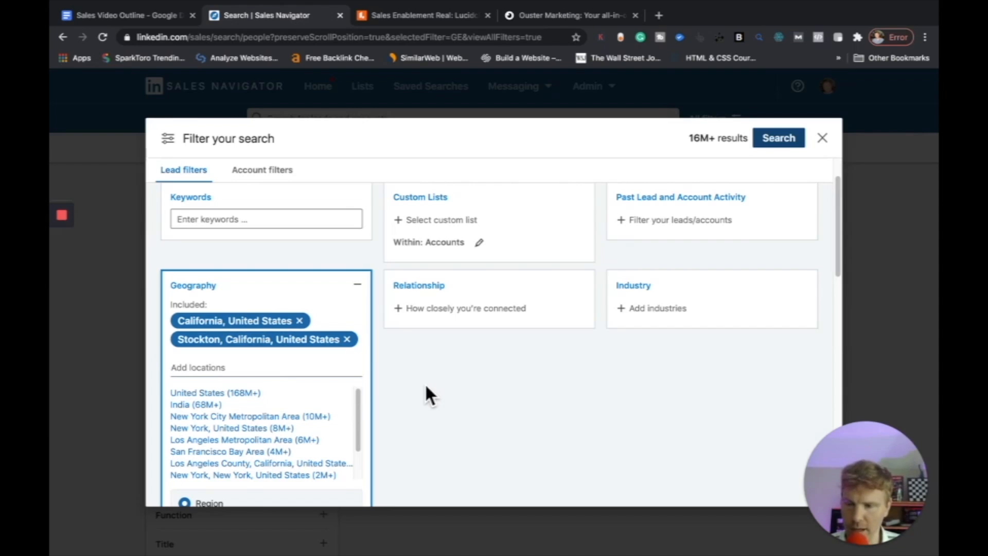
Restrict the lead search to the Computer Software industry.
{"action": "scroll", "coordinate": [427, 390], "scroll_direction": "down", "scroll_amount": 3}
{"action": "scroll", "coordinate": [427, 390], "scroll_direction": "down", "scroll_amount": 1}
{"action": "scroll", "coordinate": [427, 390], "scroll_direction": "up", "scroll_amount": 2}
{"action": "scroll", "coordinate": [426, 387], "scroll_direction": "up", "scroll_amount": 5}
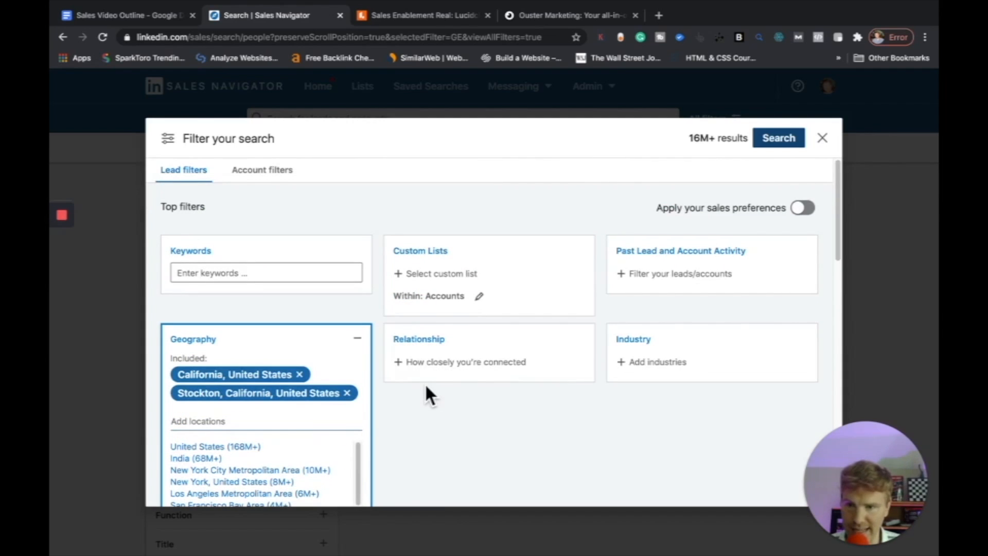
{"action": "left_click", "coordinate": [663, 380]}
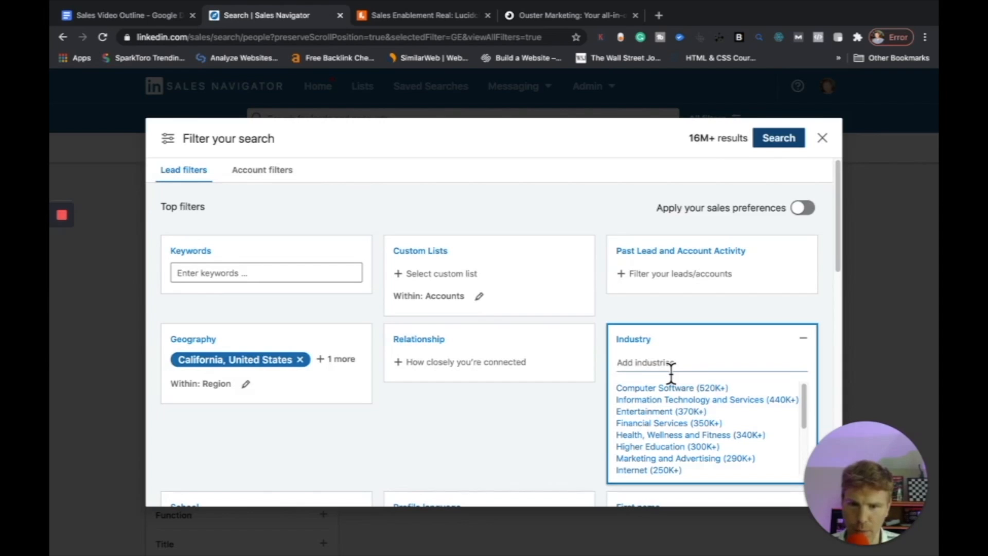
{"action": "left_click", "coordinate": [685, 387]}
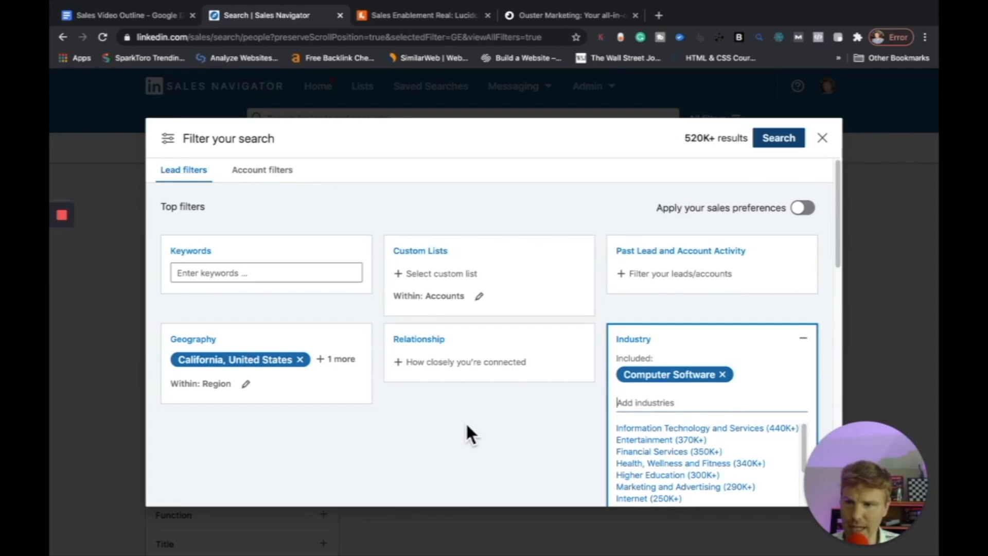
Find schools matching "ucla" and include UCLA Anderson School of Management in the school filter.
{"action": "scroll", "coordinate": [467, 426], "scroll_direction": "down", "scroll_amount": 1}
{"action": "scroll", "coordinate": [467, 427], "scroll_direction": "down", "scroll_amount": 3}
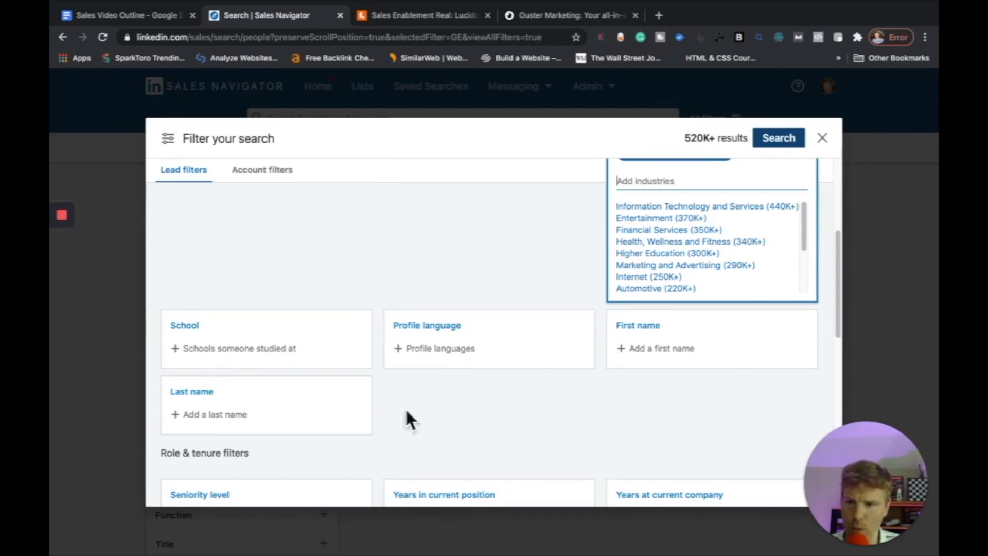
{"action": "left_click", "coordinate": [281, 361]}
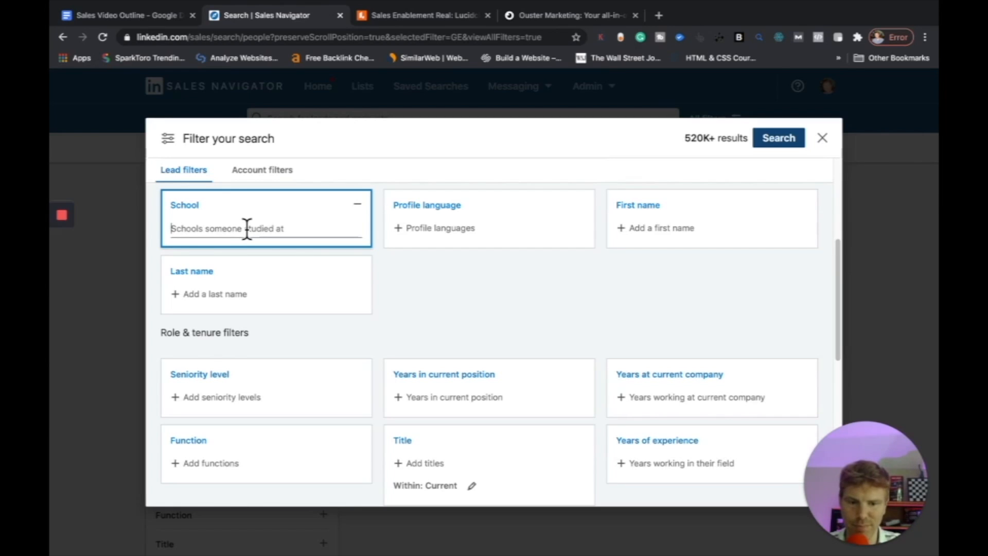
{"action": "type", "text": "ucla"}
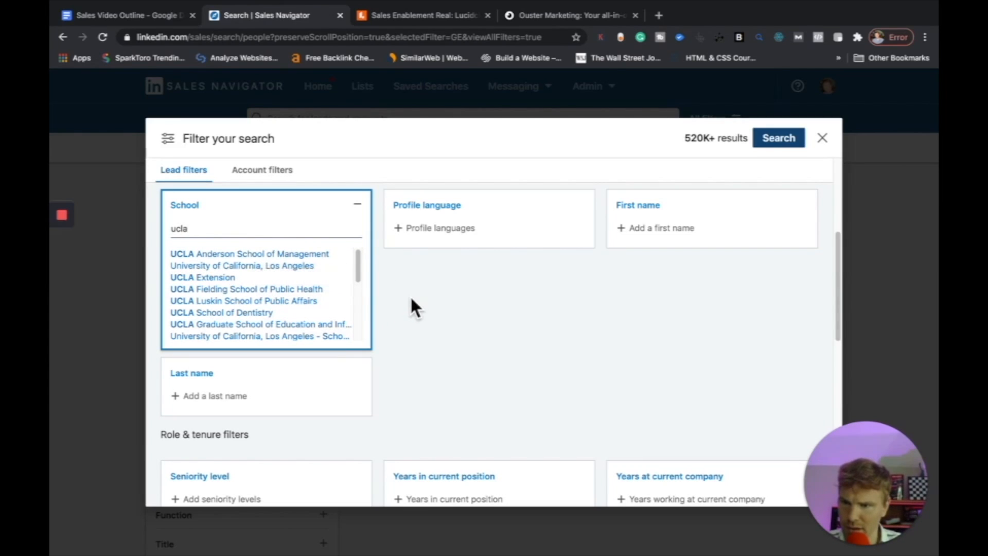
{"action": "left_click", "coordinate": [286, 257]}
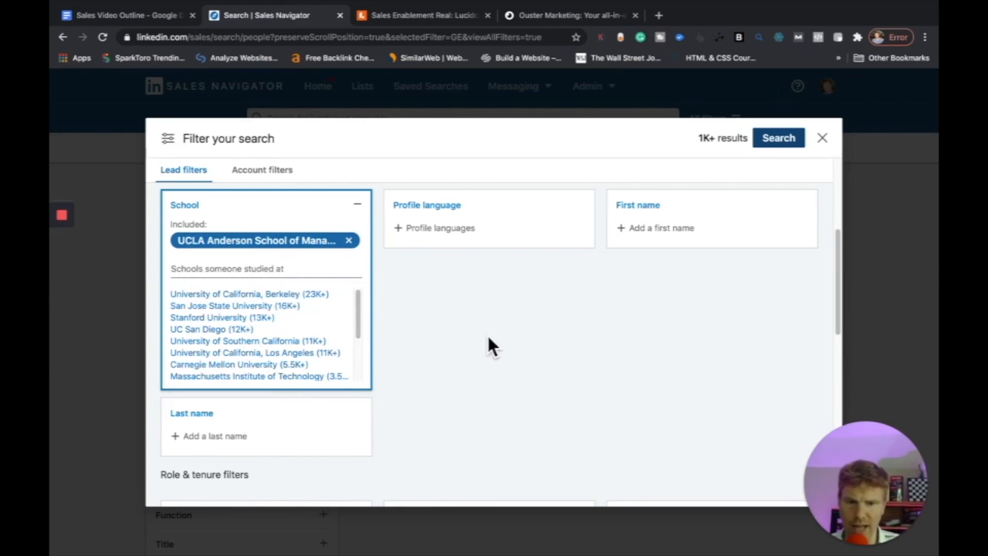
Set the profile language filter to English.
{"action": "scroll", "coordinate": [489, 340], "scroll_direction": "down", "scroll_amount": 1}
{"action": "scroll", "coordinate": [487, 334], "scroll_direction": "up", "scroll_amount": 1}
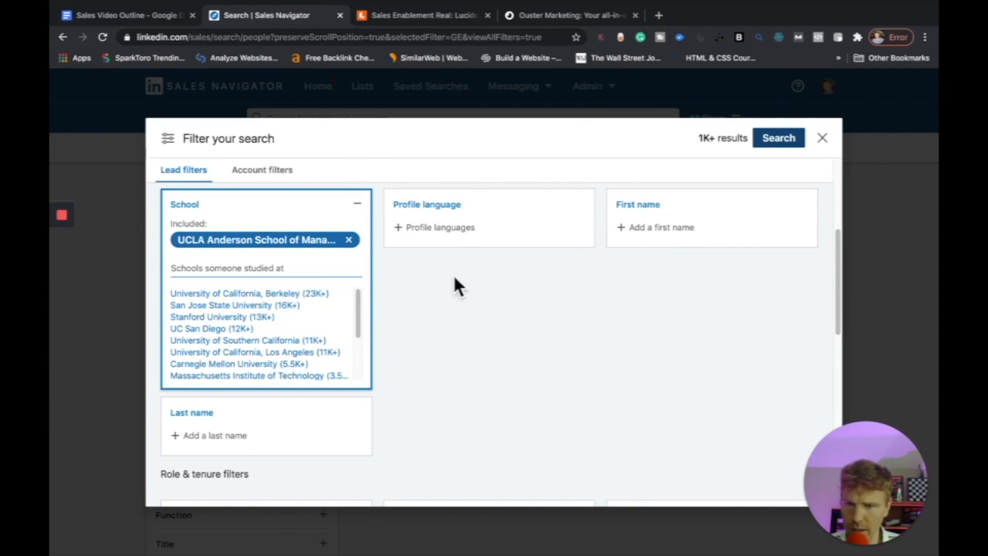
{"action": "left_click", "coordinate": [457, 234]}
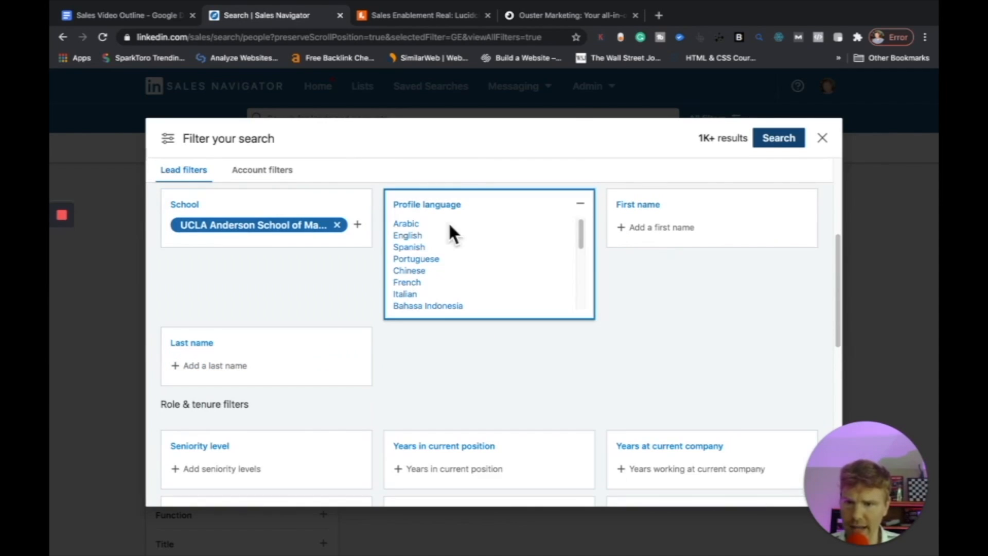
{"action": "left_click", "coordinate": [419, 253]}
{"action": "left_click", "coordinate": [657, 317]}
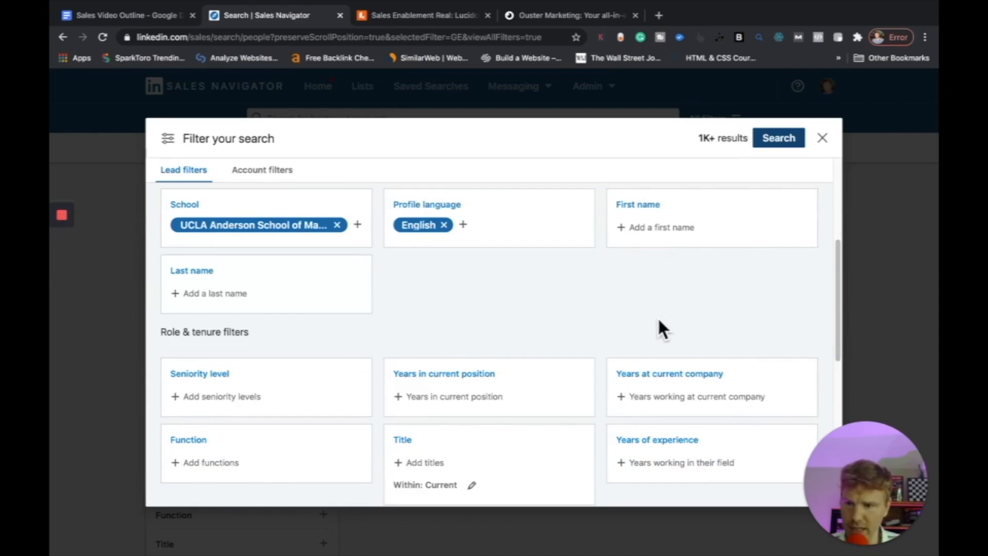
Include the Owner, Partner, Director and VP seniority levels in the role and tenure filters.
{"action": "scroll", "coordinate": [543, 304], "scroll_direction": "down", "scroll_amount": 3}
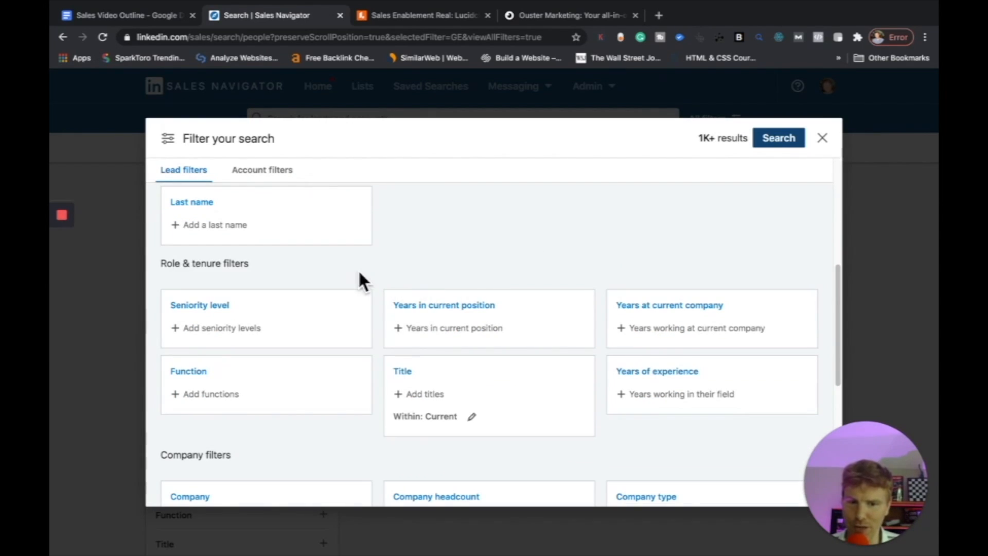
{"action": "left_click", "coordinate": [248, 332]}
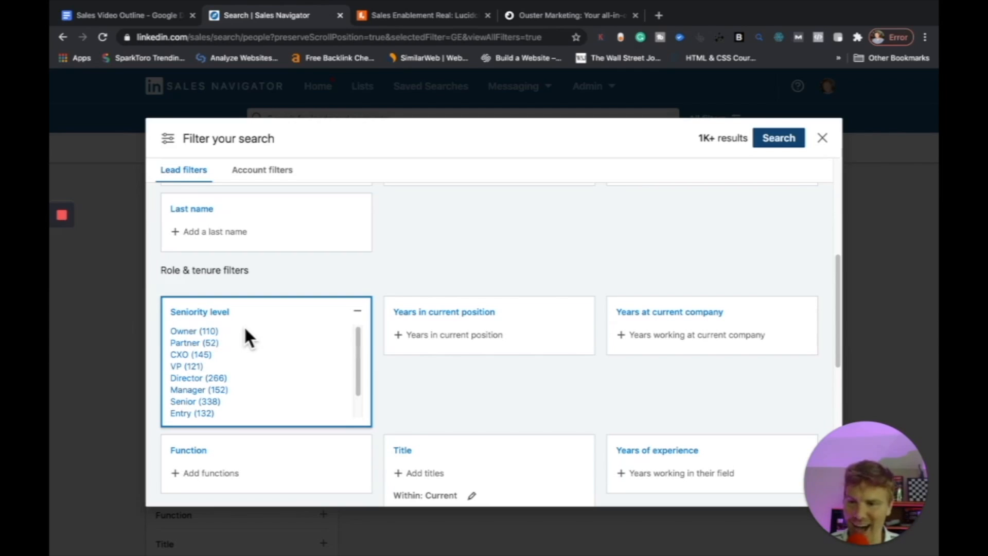
{"action": "left_click", "coordinate": [215, 334]}
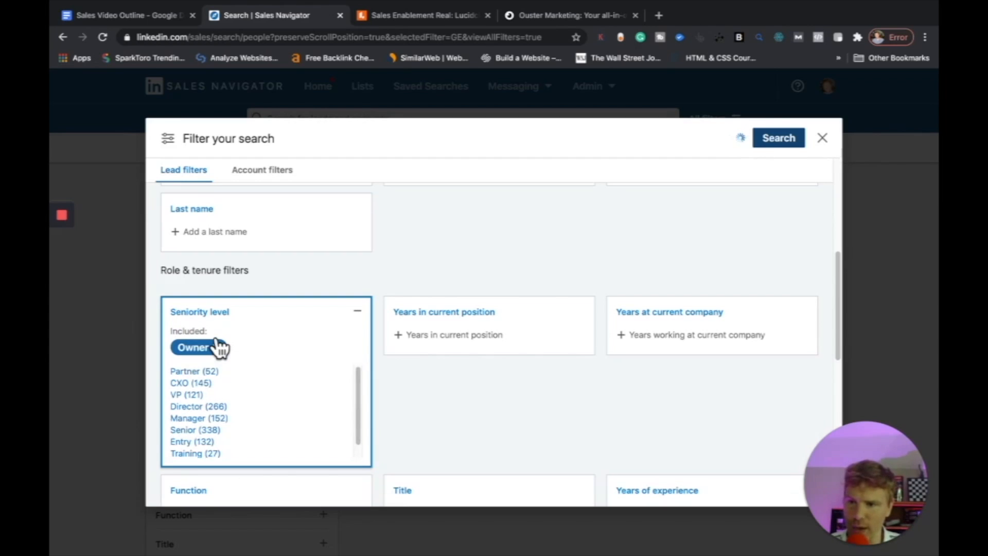
{"action": "left_click", "coordinate": [216, 376]}
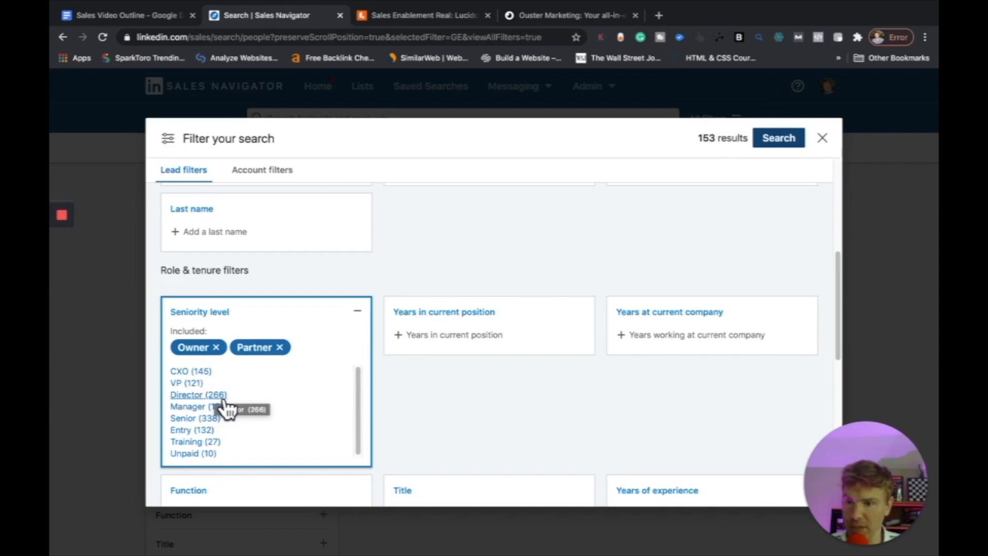
{"action": "left_click", "coordinate": [212, 395]}
{"action": "left_click", "coordinate": [202, 384]}
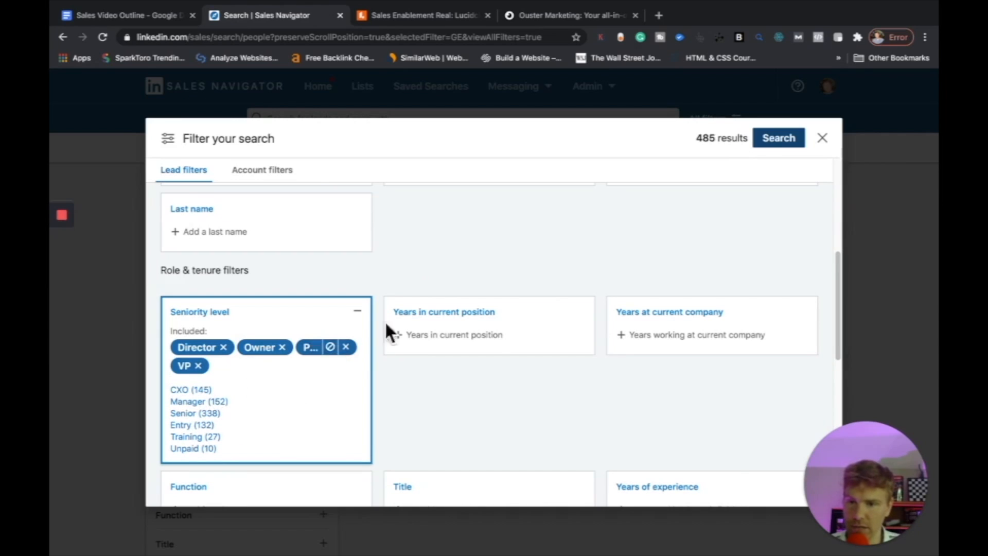
{"action": "left_click", "coordinate": [466, 238]}
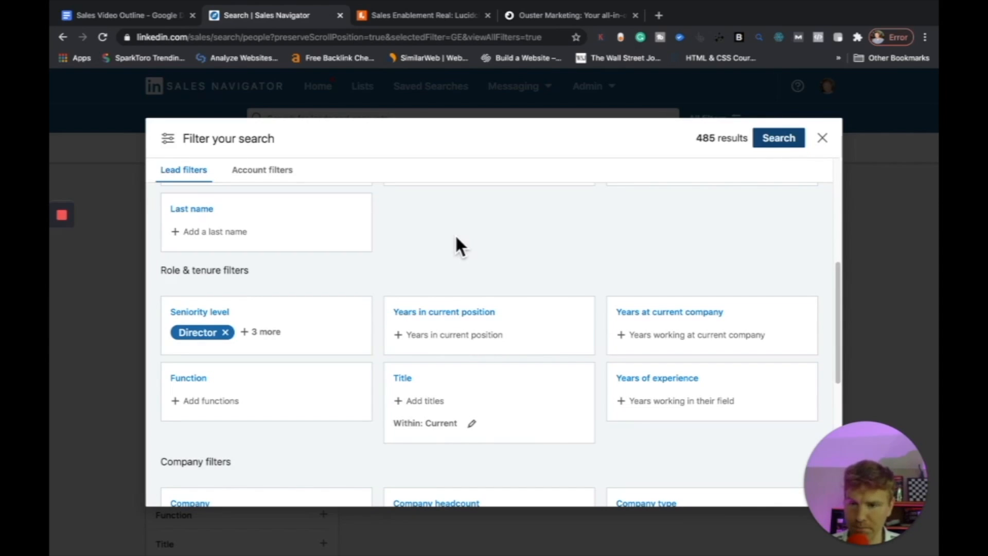
Set the company headcount filter to 11-50 employees.
{"action": "scroll", "coordinate": [456, 238], "scroll_direction": "down", "scroll_amount": 1}
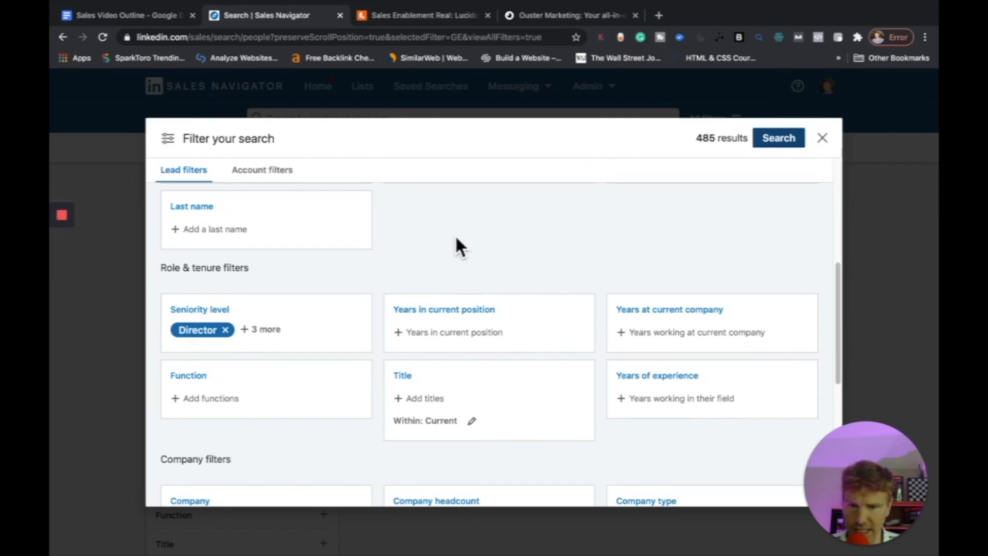
{"action": "scroll", "coordinate": [456, 238], "scroll_direction": "down", "scroll_amount": 2}
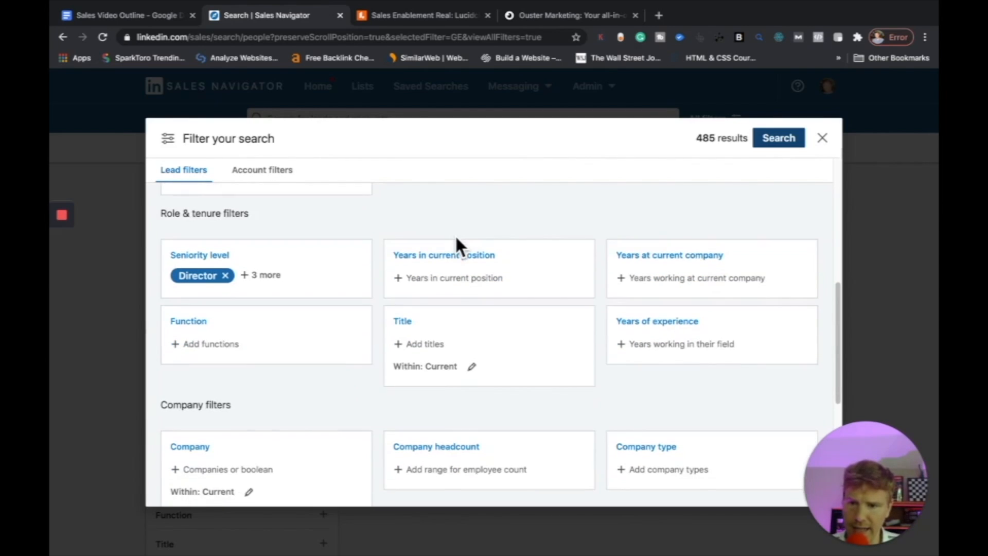
{"action": "scroll", "coordinate": [466, 251], "scroll_direction": "down", "scroll_amount": 2}
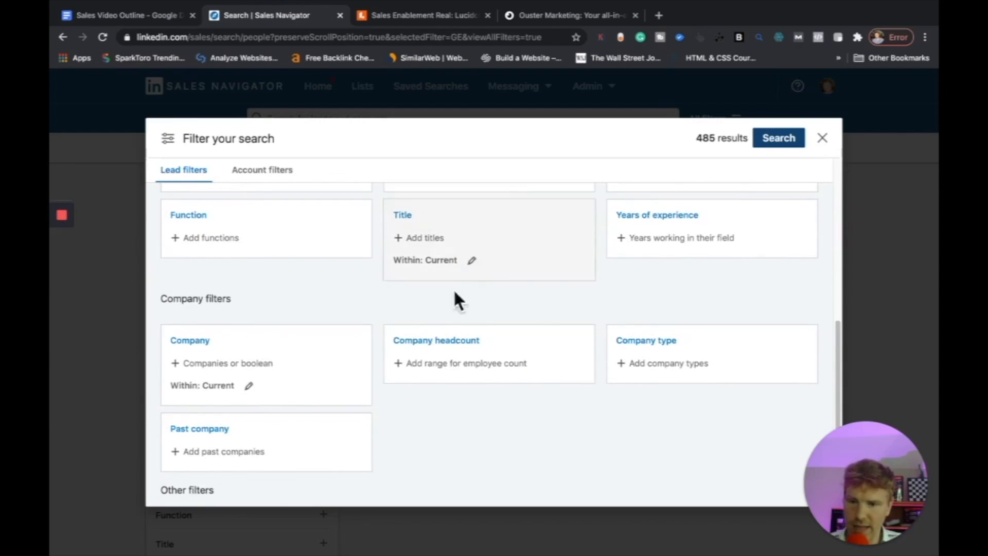
{"action": "left_click", "coordinate": [456, 364]}
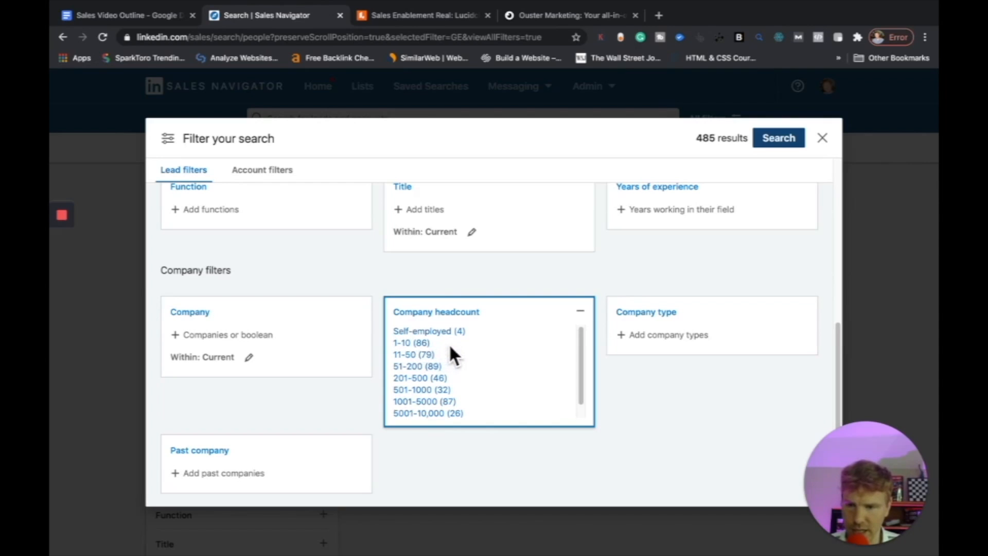
{"action": "left_click", "coordinate": [429, 360]}
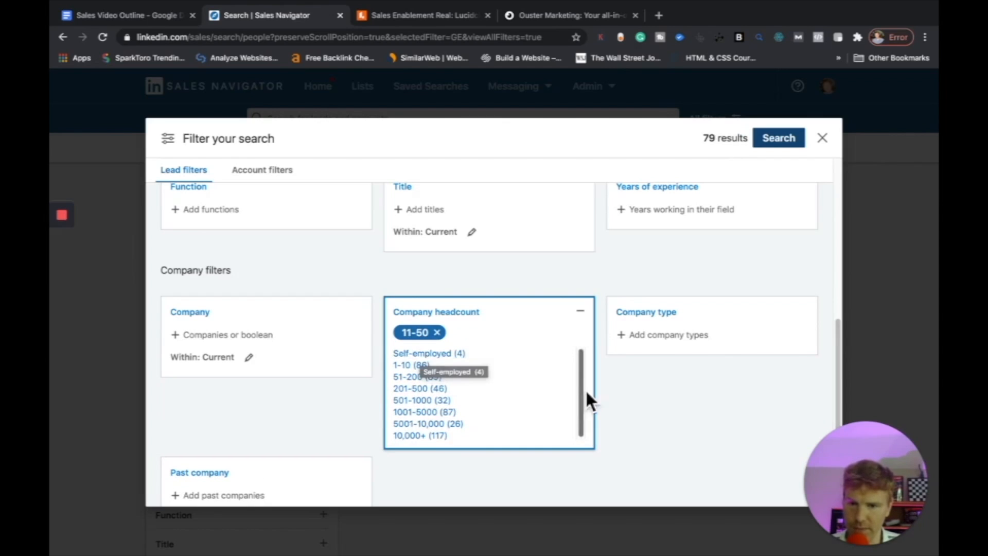
{"action": "left_click", "coordinate": [655, 414]}
Set the company type filter to Privately Held.
{"action": "scroll", "coordinate": [606, 411], "scroll_direction": "down", "scroll_amount": 1}
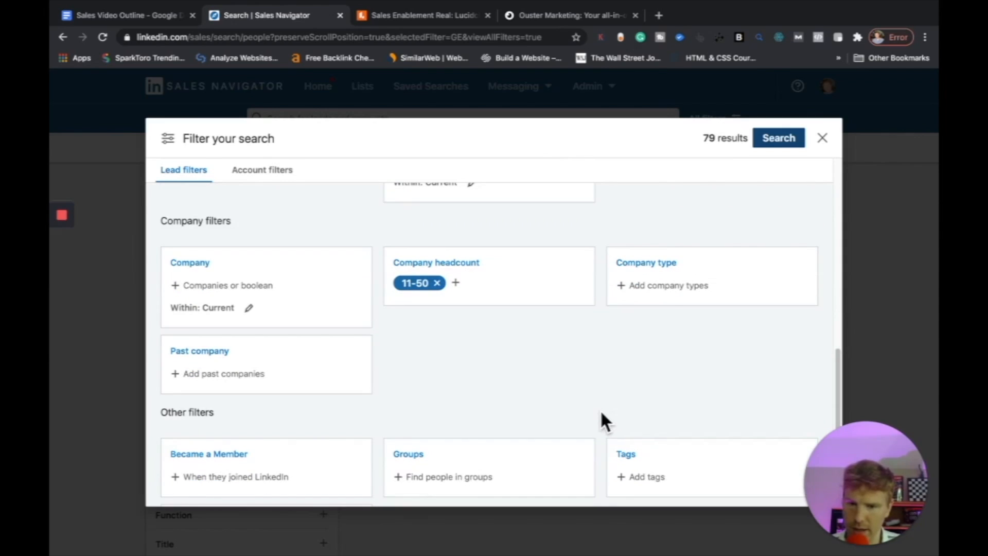
{"action": "left_click", "coordinate": [663, 308]}
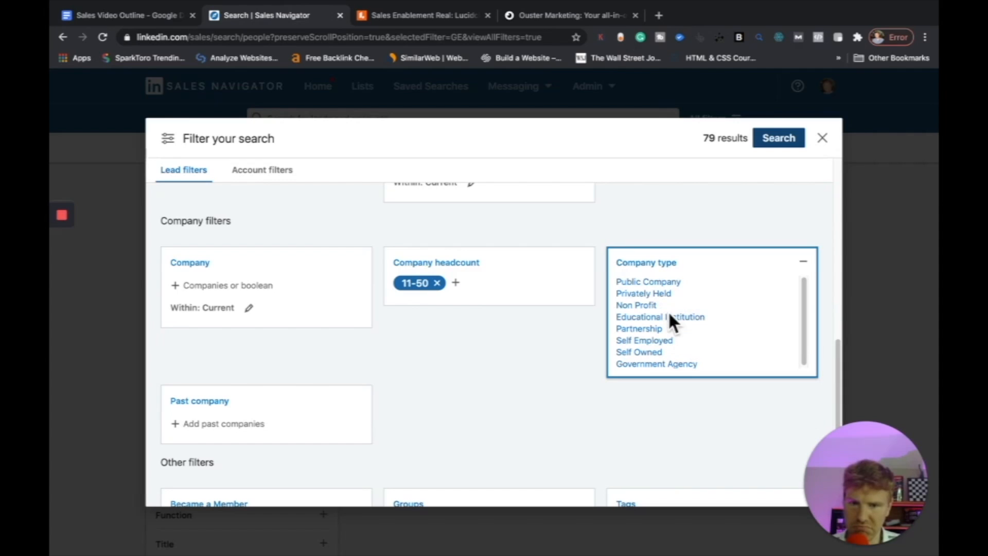
{"action": "left_click", "coordinate": [666, 294]}
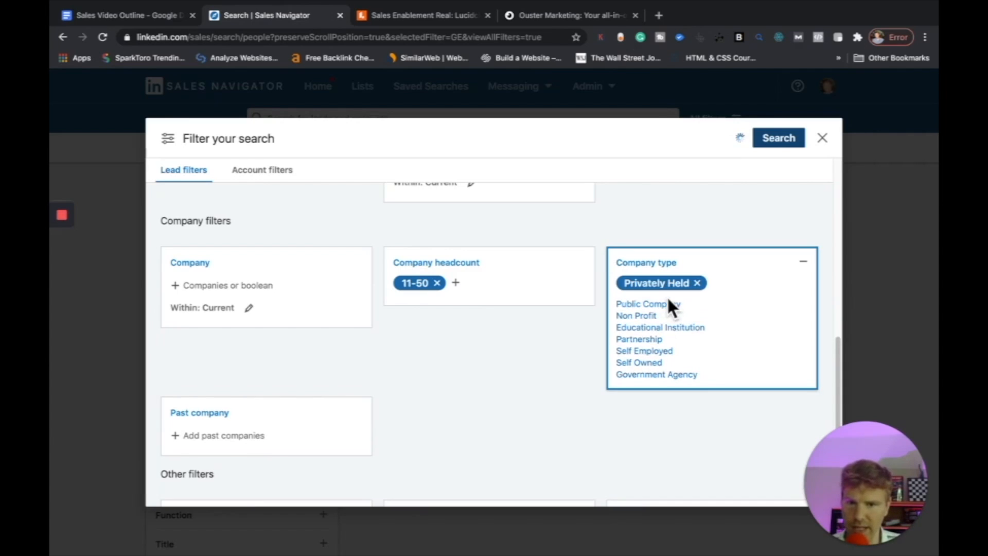
{"action": "left_click", "coordinate": [550, 352]}
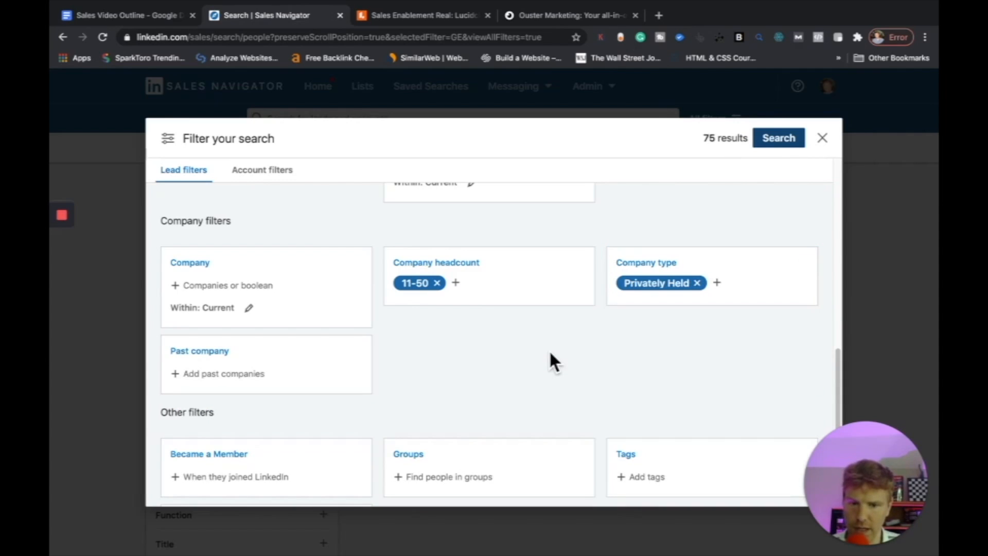
Check the remaining company and other lead filters, and run the filtered lead search.
{"action": "scroll", "coordinate": [549, 353], "scroll_direction": "down", "scroll_amount": 1}
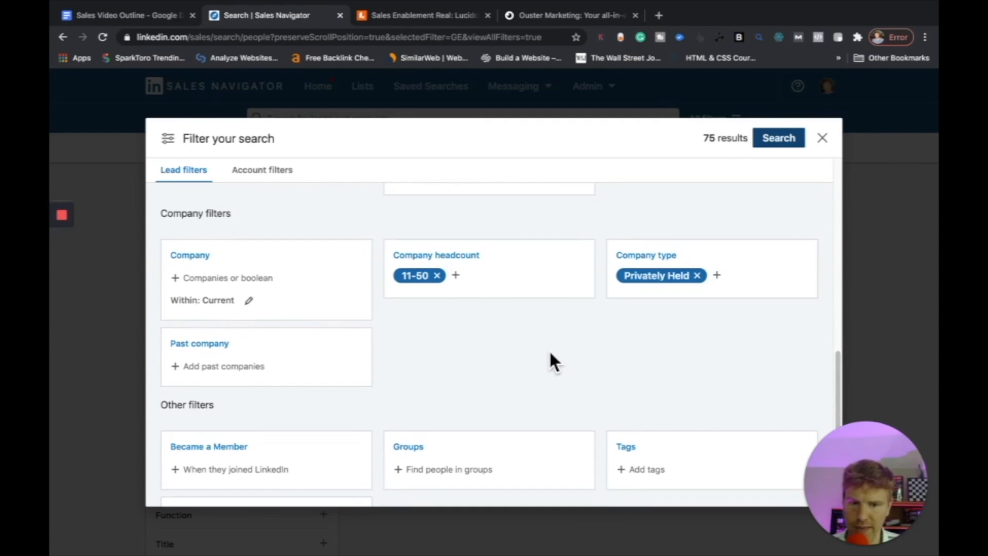
{"action": "scroll", "coordinate": [550, 354], "scroll_direction": "down", "scroll_amount": 1}
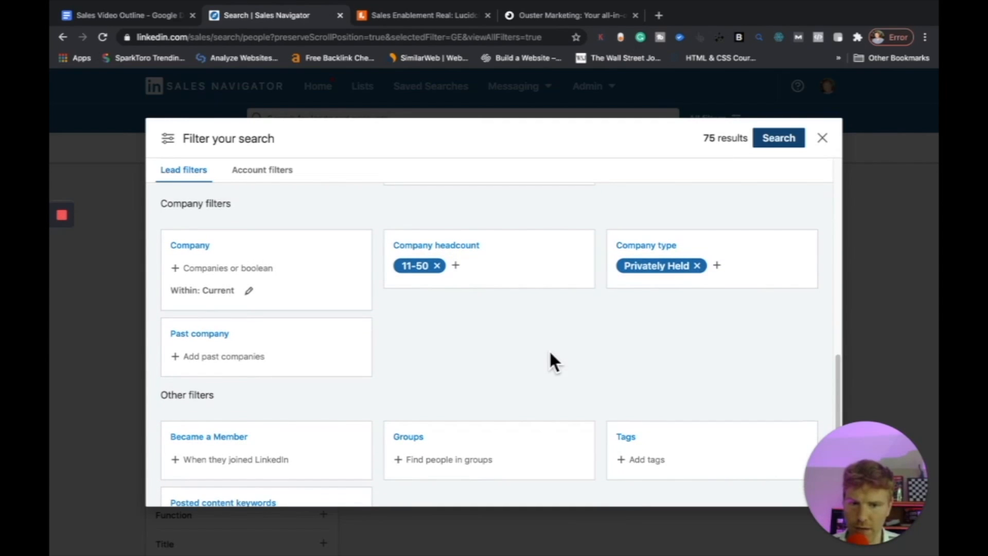
{"action": "scroll", "coordinate": [549, 354], "scroll_direction": "down", "scroll_amount": 3}
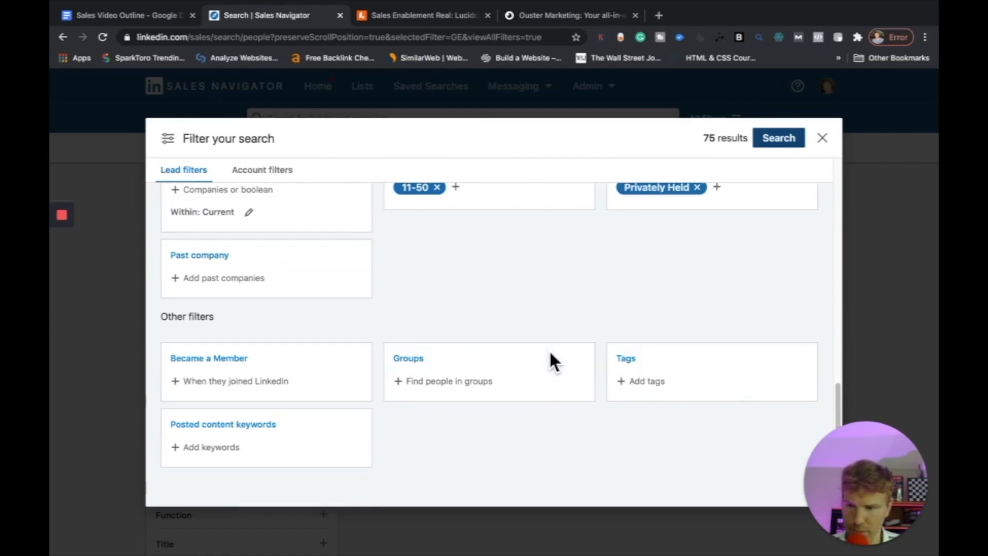
{"action": "scroll", "coordinate": [550, 353], "scroll_direction": "up", "scroll_amount": 6}
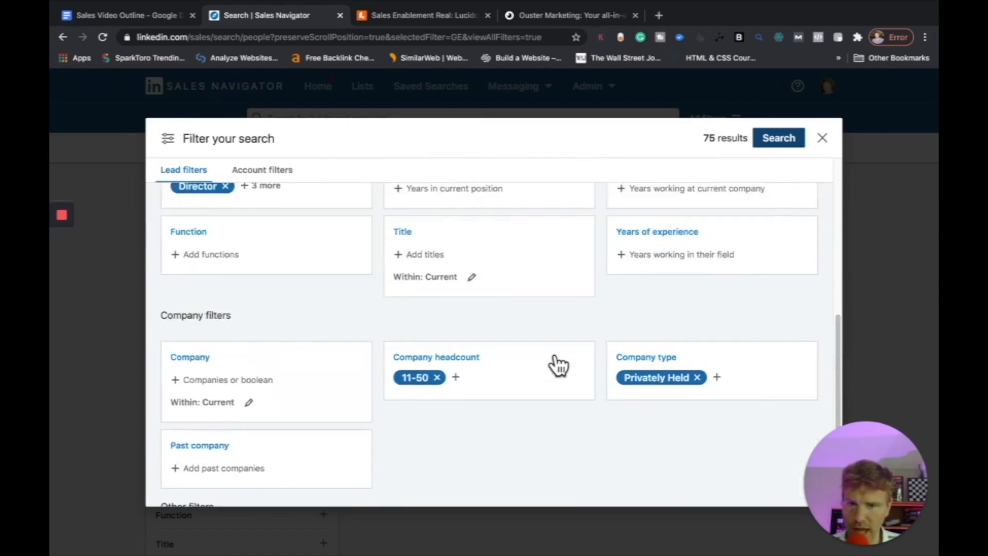
{"action": "scroll", "coordinate": [558, 366], "scroll_direction": "up", "scroll_amount": 6}
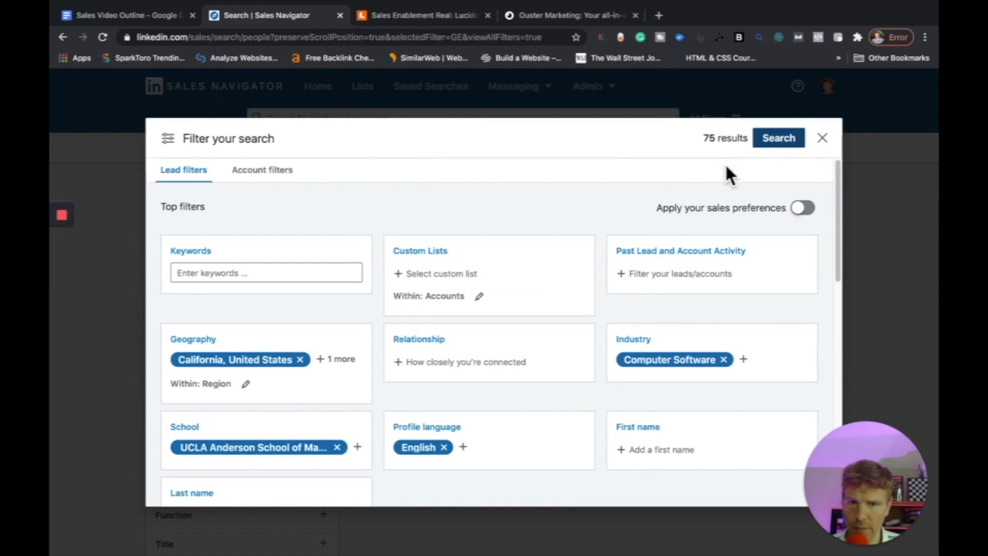
{"action": "left_click", "coordinate": [778, 138]}
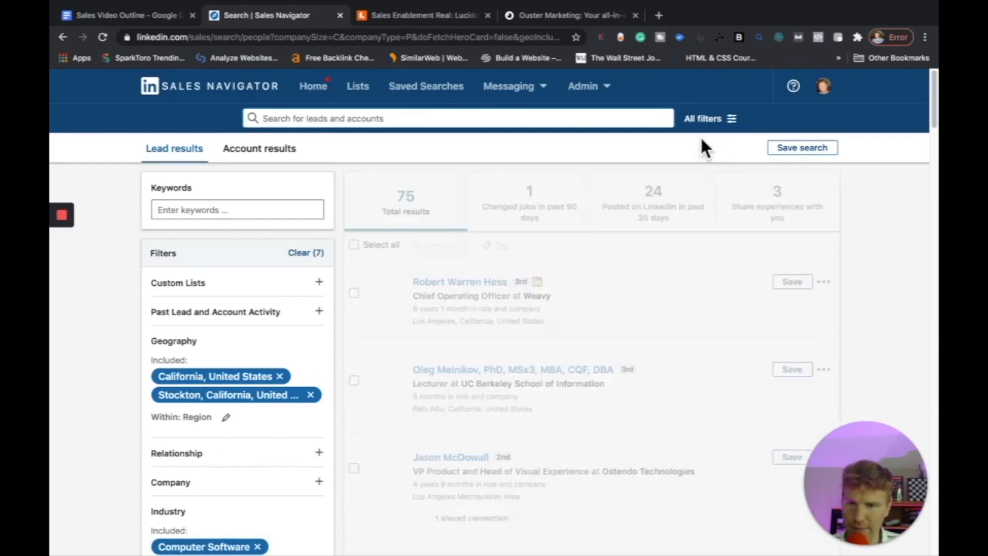
Look at the first lead's profile, return to the lead results and examine the other leads' roles and companies.
{"action": "left_click", "coordinate": [479, 283]}
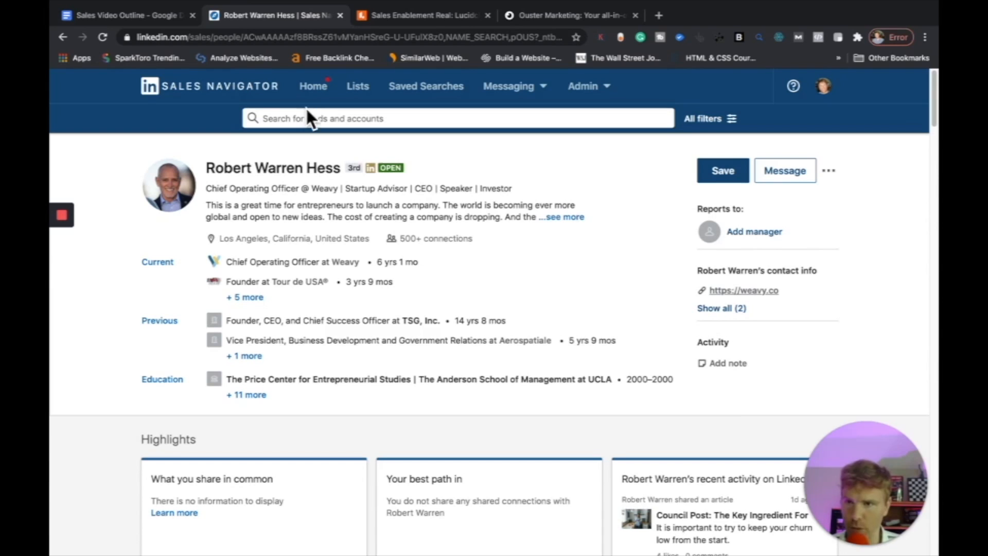
{"action": "left_click", "coordinate": [67, 38]}
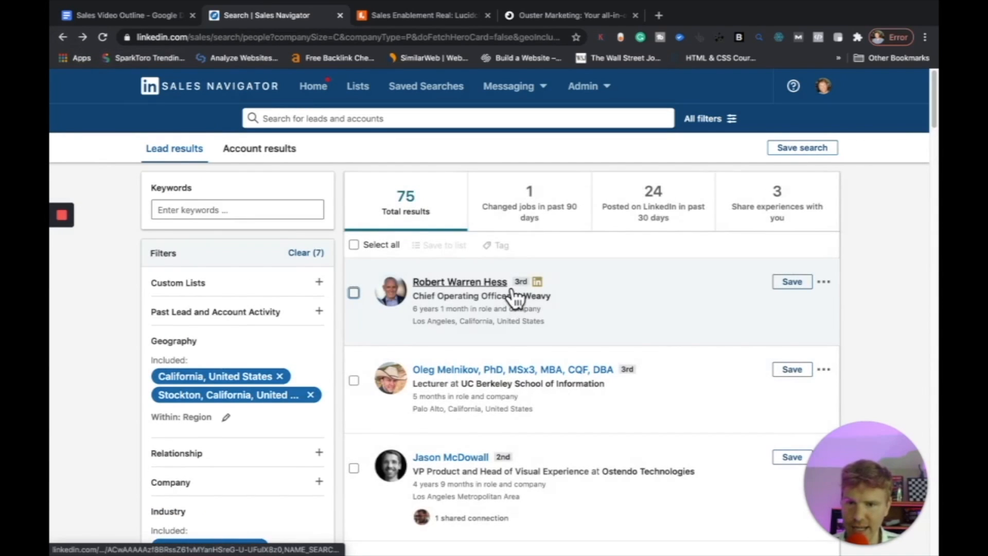
{"action": "scroll", "coordinate": [506, 288], "scroll_direction": "down", "scroll_amount": 3}
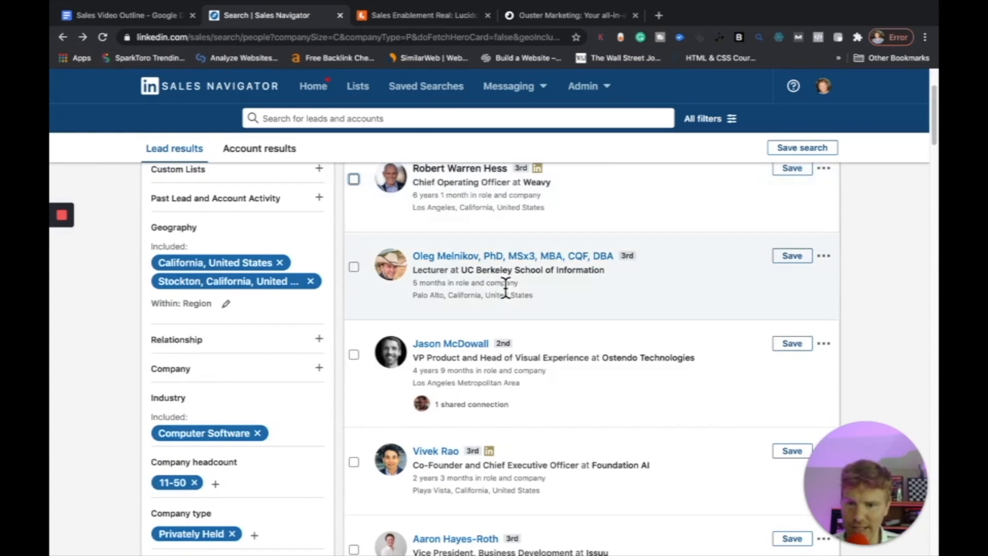
{"action": "scroll", "coordinate": [506, 288], "scroll_direction": "up", "scroll_amount": 3}
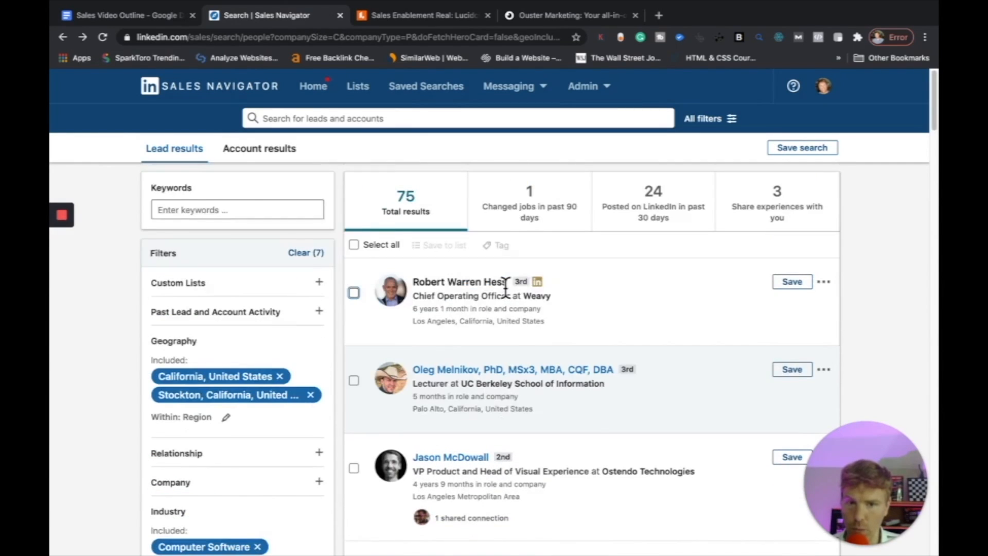
{"action": "scroll", "coordinate": [506, 288], "scroll_direction": "down", "scroll_amount": 5}
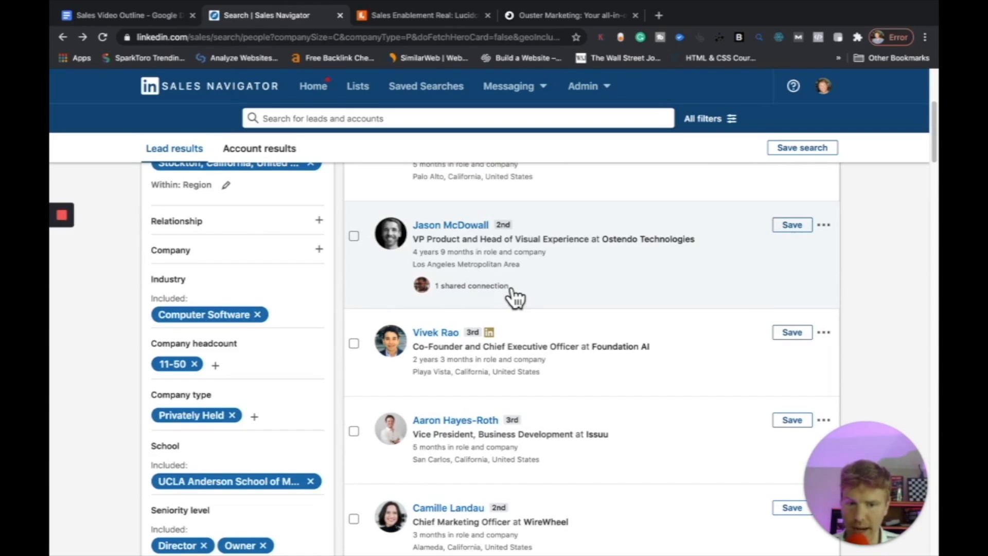
{"action": "scroll", "coordinate": [515, 297], "scroll_direction": "down", "scroll_amount": 1}
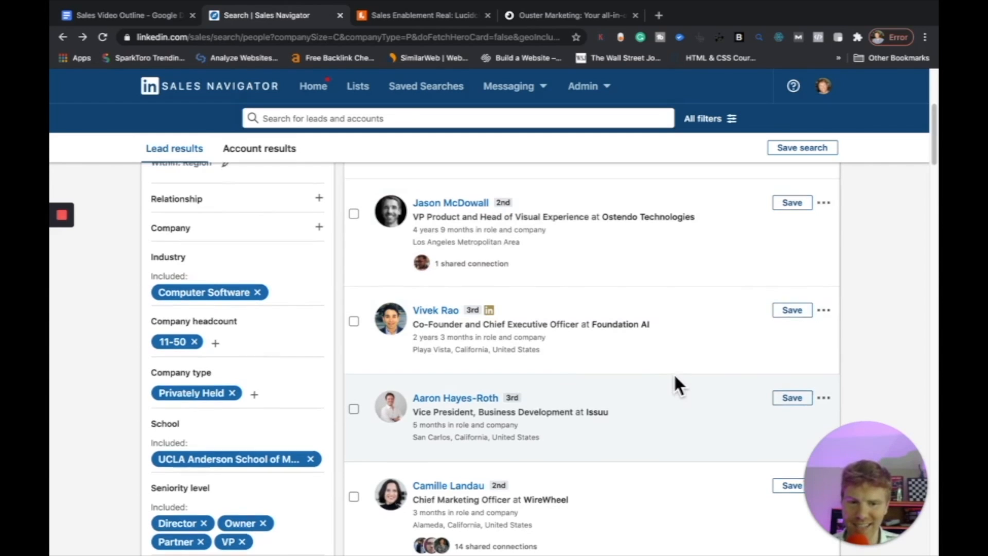
Save the first lead, the Chief Operating Officer at Weavy, to the custom software lead list with the <weavy/> account.
{"action": "scroll", "coordinate": [675, 379], "scroll_direction": "up", "scroll_amount": 5}
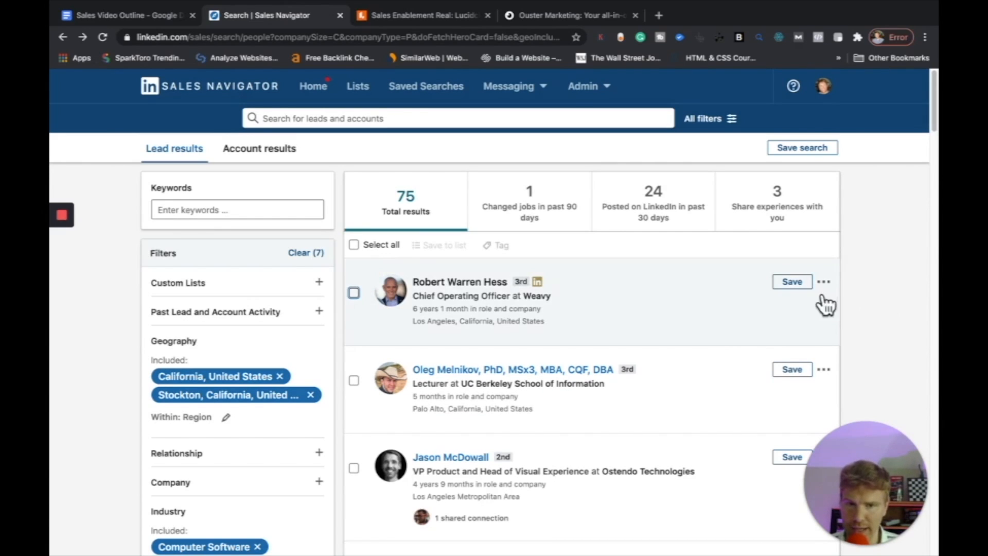
{"action": "left_click", "coordinate": [798, 289]}
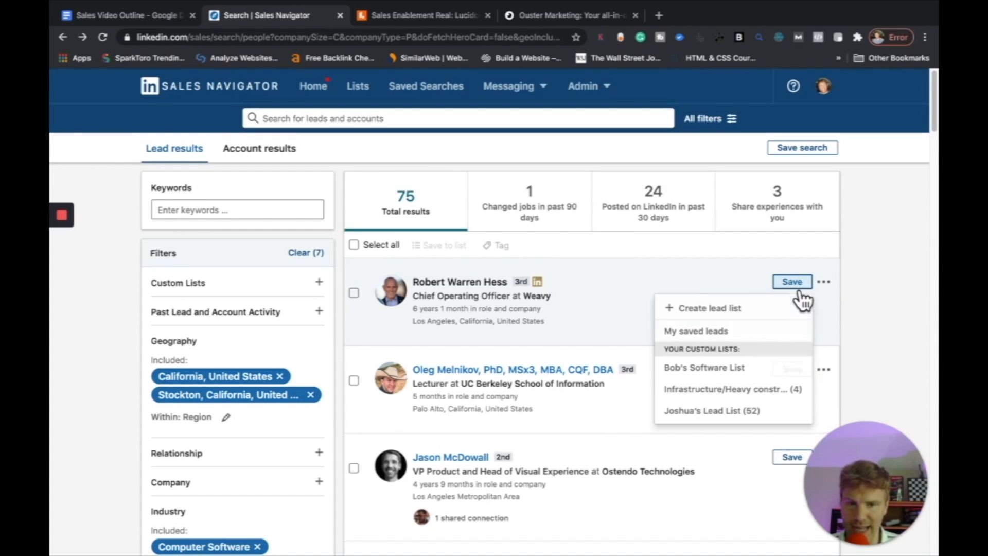
{"action": "left_click", "coordinate": [721, 367]}
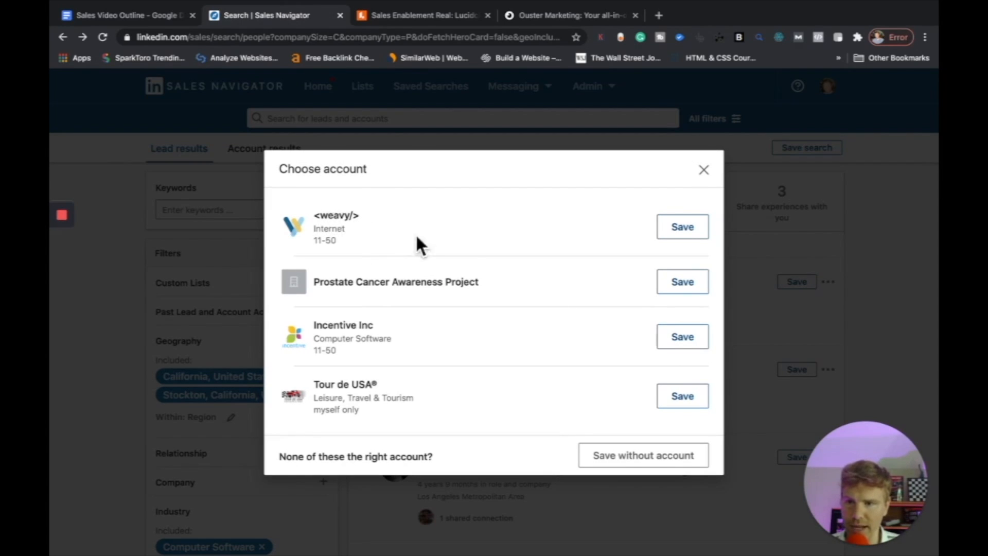
{"action": "left_click", "coordinate": [698, 236]}
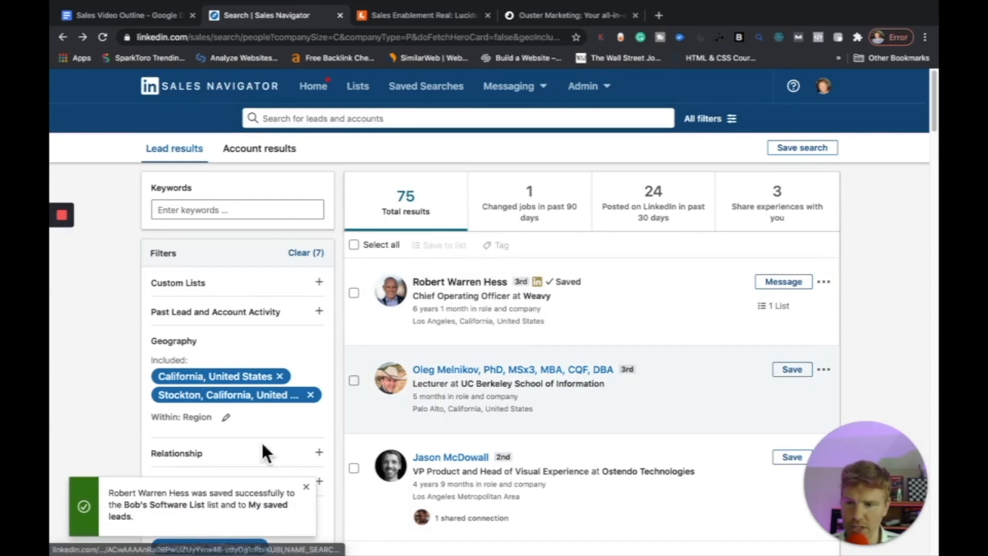
Open the software lead list and add the note "Website not secure" to the saved lead.
{"action": "left_click", "coordinate": [164, 504]}
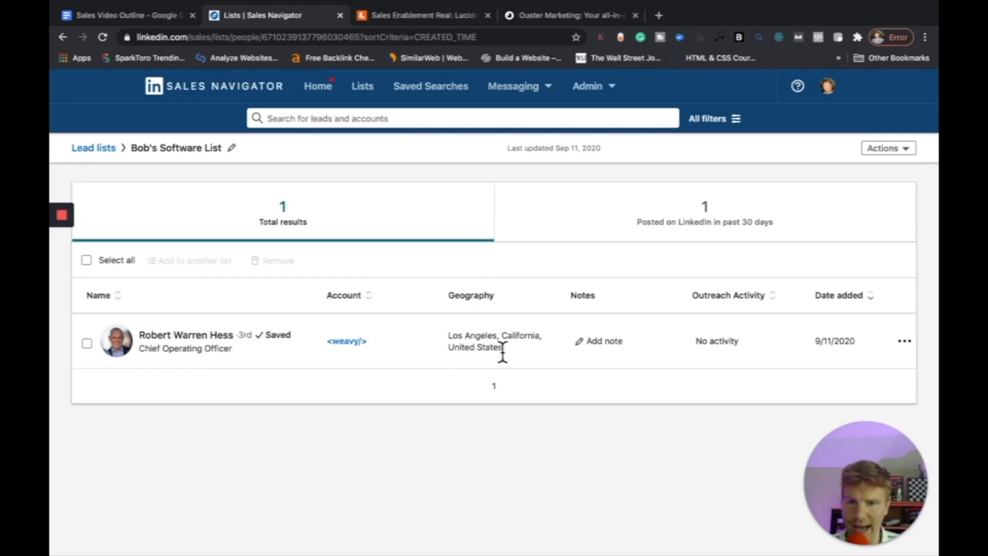
{"action": "left_click", "coordinate": [607, 348]}
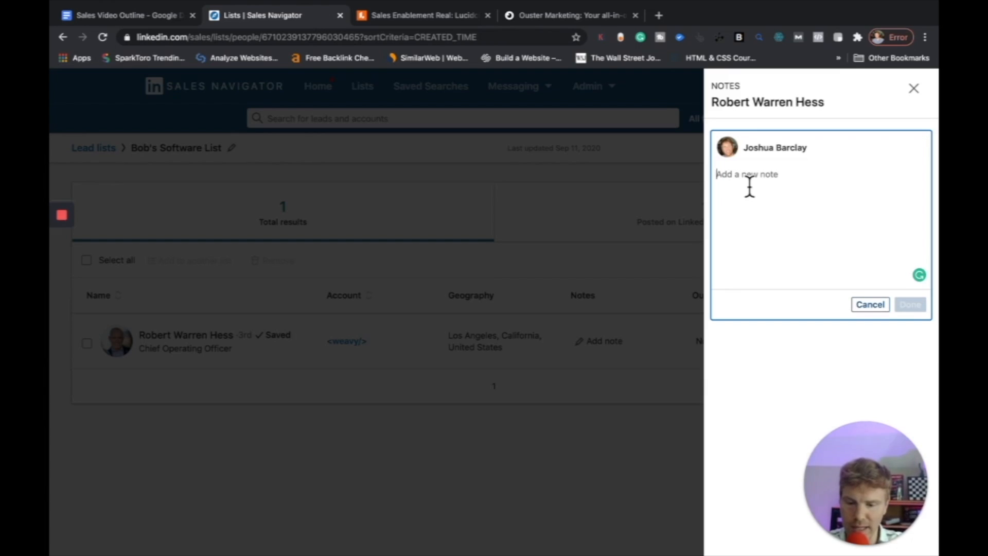
{"action": "type", "text": "Webs"}
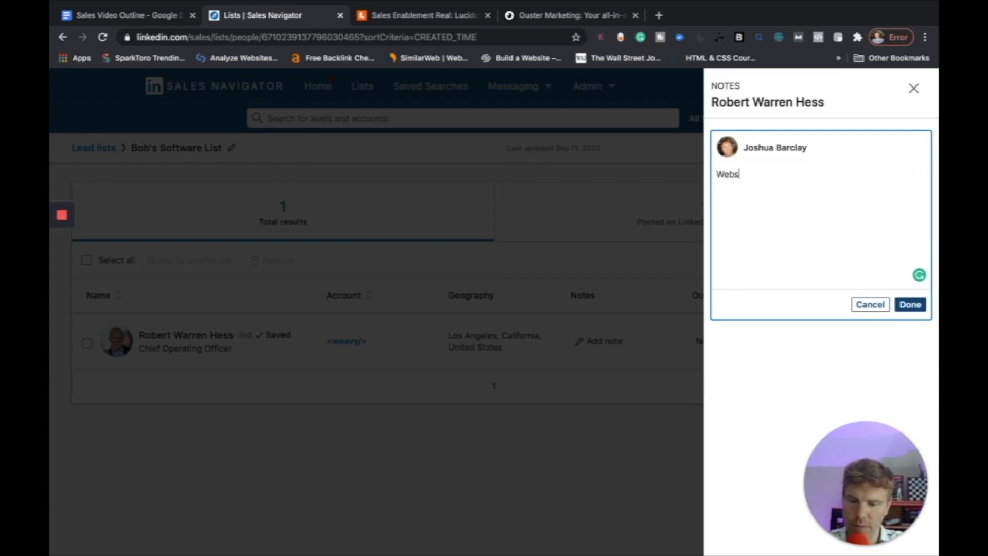
{"action": "type", "text": "ite no"}
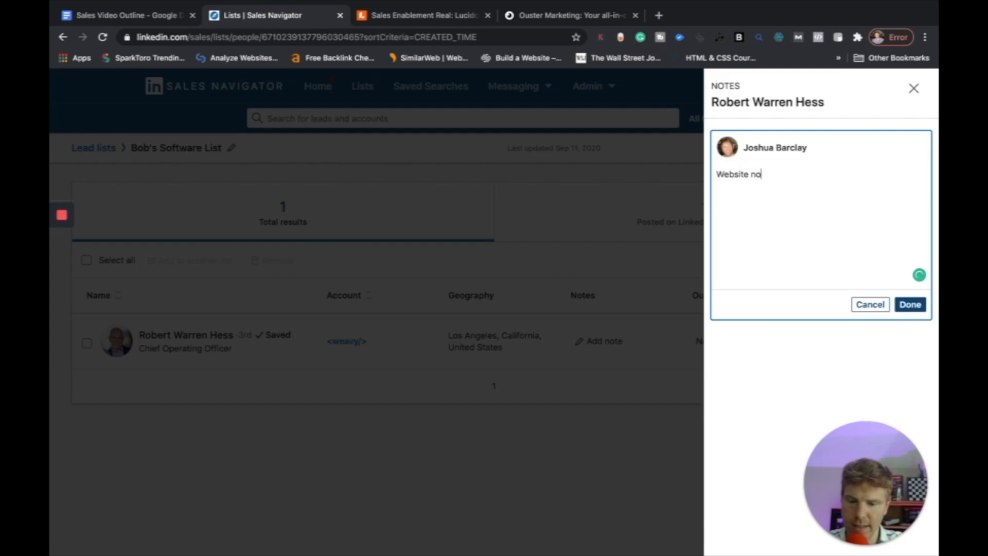
{"action": "type", "text": "t secure"}
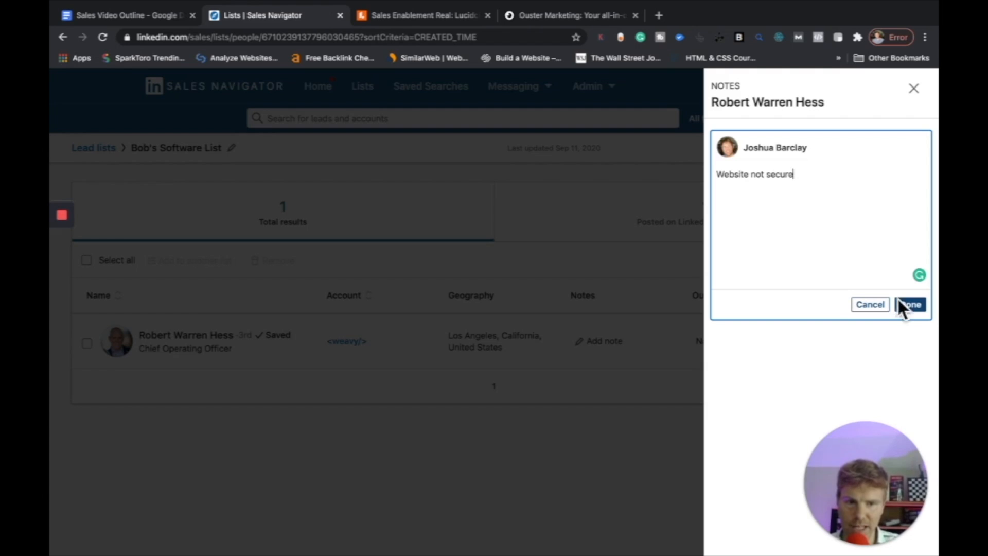
{"action": "left_click", "coordinate": [917, 306]}
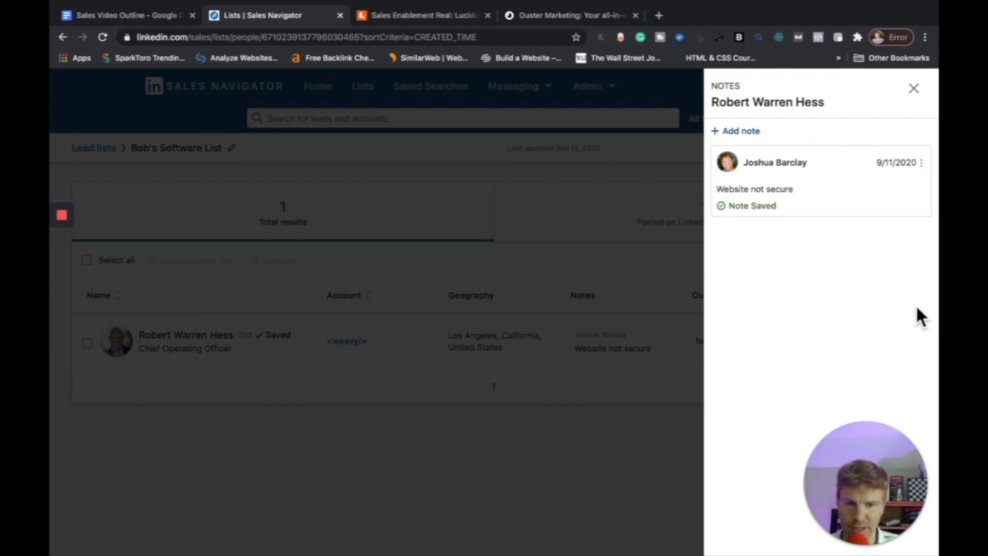
{"action": "left_click", "coordinate": [924, 94]}
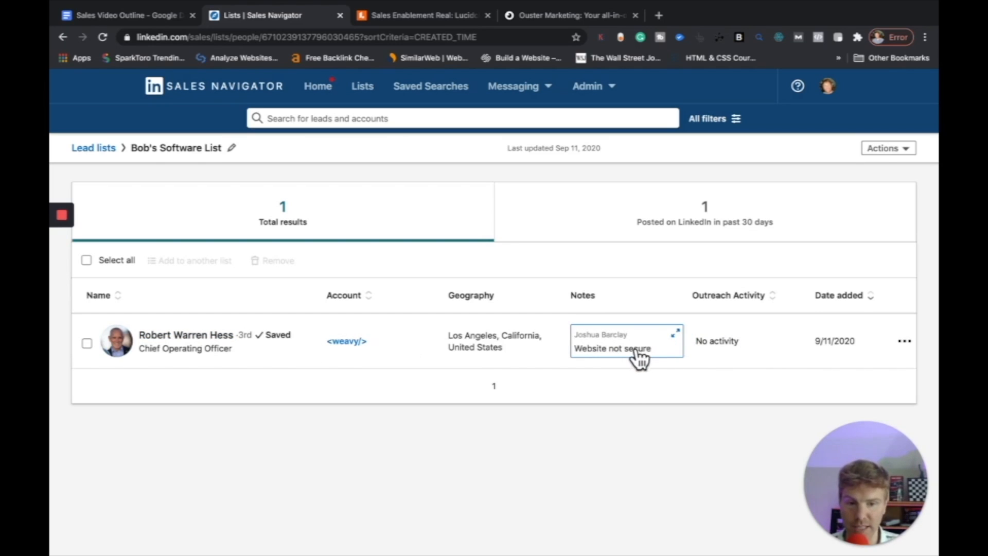
Review the saved lead's note from its entry in the software lead list.
{"action": "left_click", "coordinate": [619, 347]}
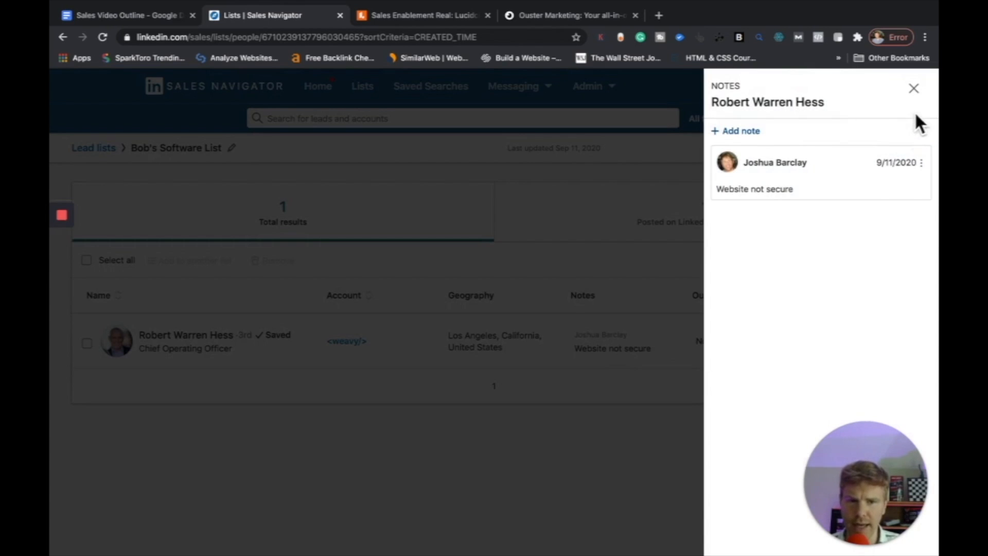
{"action": "left_click", "coordinate": [914, 89]}
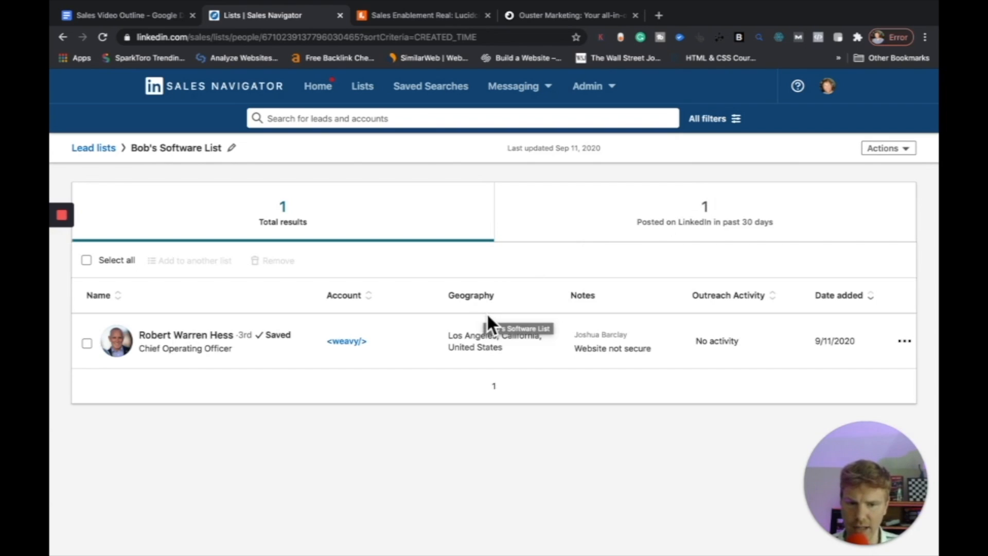
{"action": "left_click", "coordinate": [610, 348]}
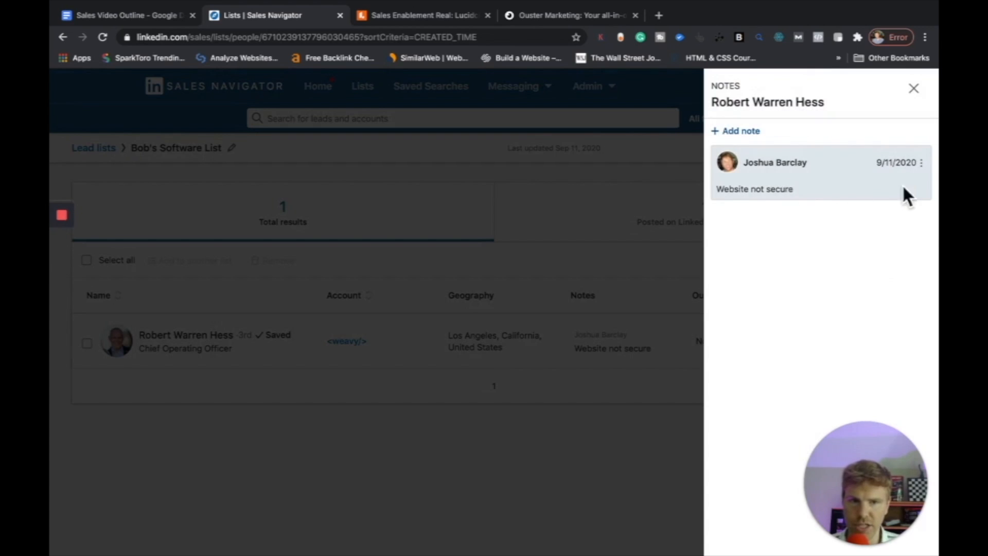
Extend the saved lead's note to read "Website not secure; not deploying new RRT tech" and save it.
{"action": "left_click", "coordinate": [922, 164]}
{"action": "left_click", "coordinate": [894, 192]}
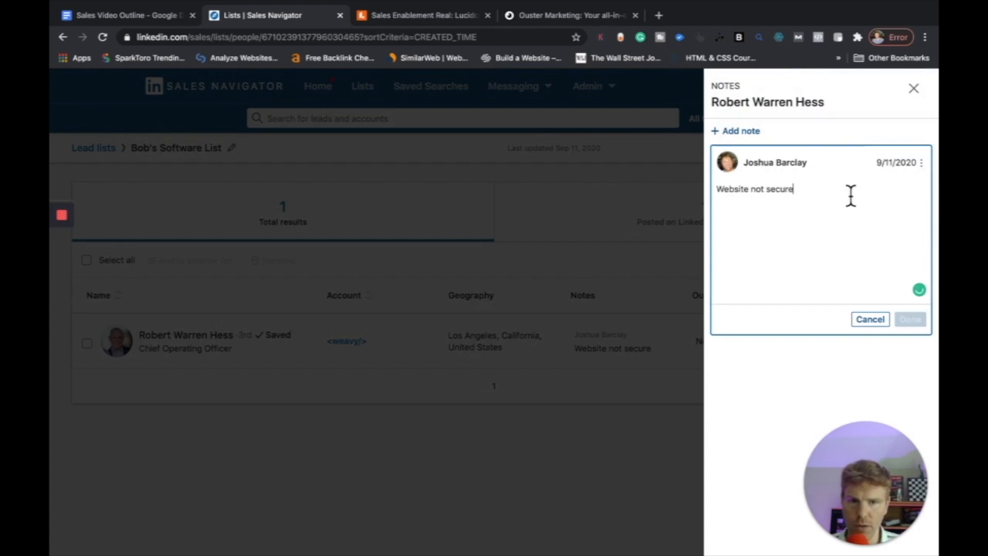
{"action": "type", "text": "; no"}
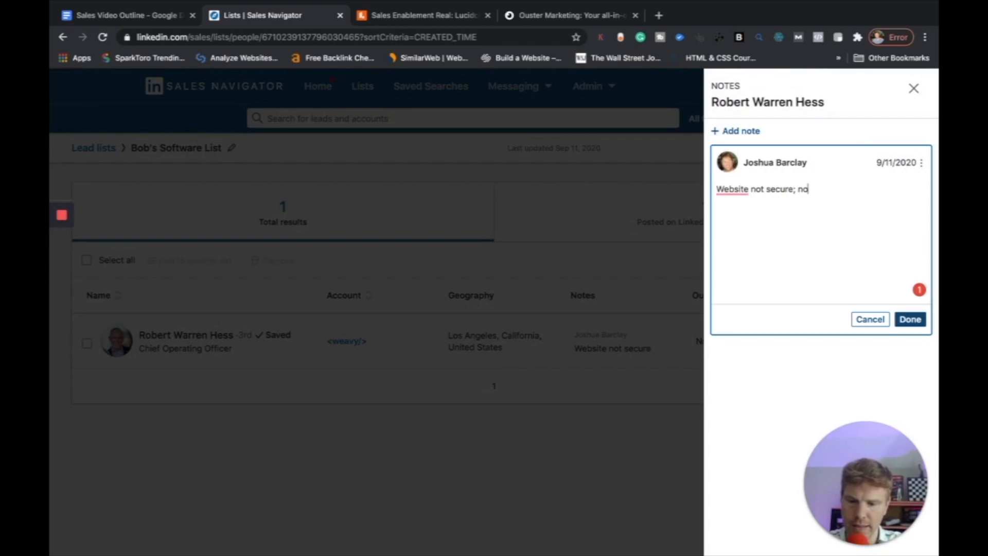
{"action": "type", "text": "t deploying new"}
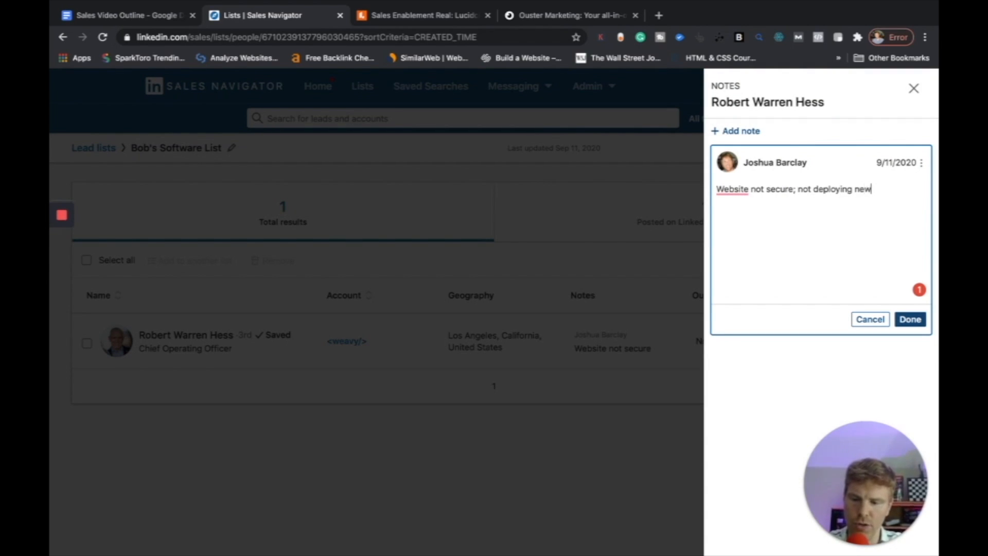
{"action": "type", "text": " RRT tech"}
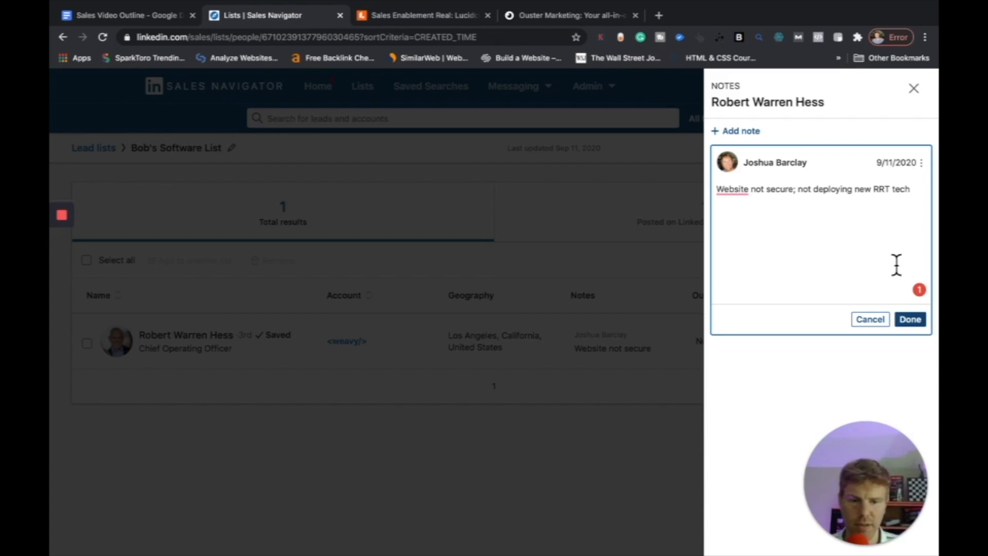
{"action": "left_click", "coordinate": [911, 320]}
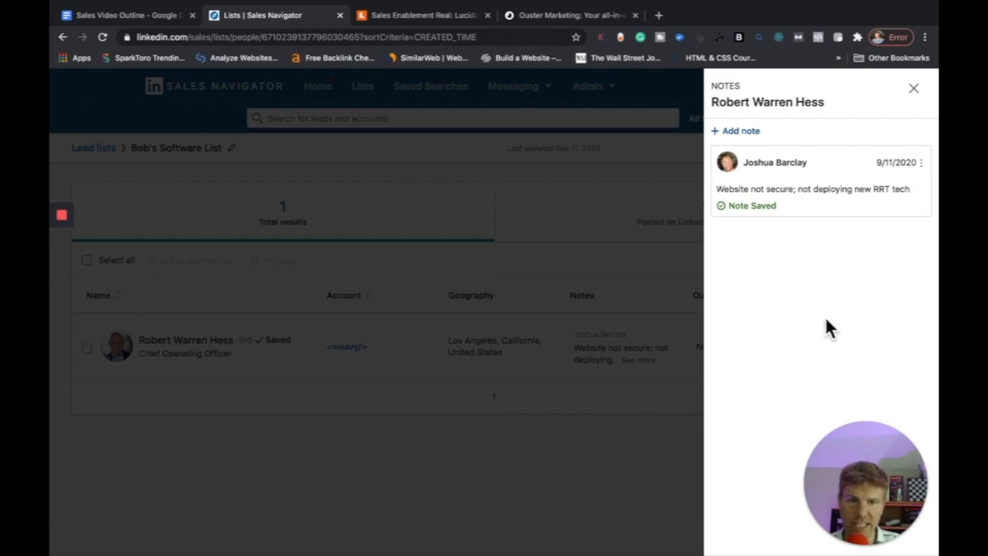
{"action": "left_click", "coordinate": [917, 91]}
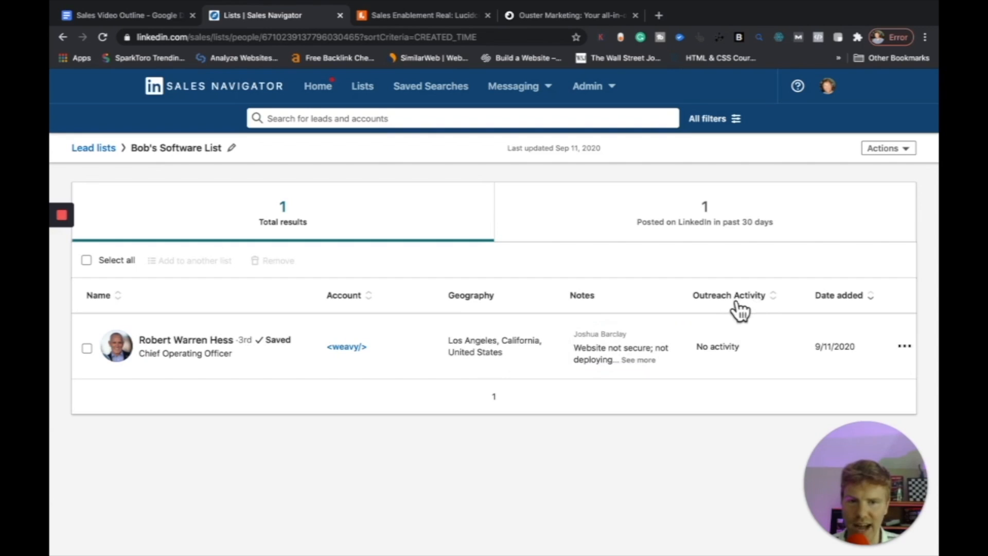
Check the outreach activity recorded for the saved Chief Operating Officer lead.
{"action": "left_click", "coordinate": [717, 346]}
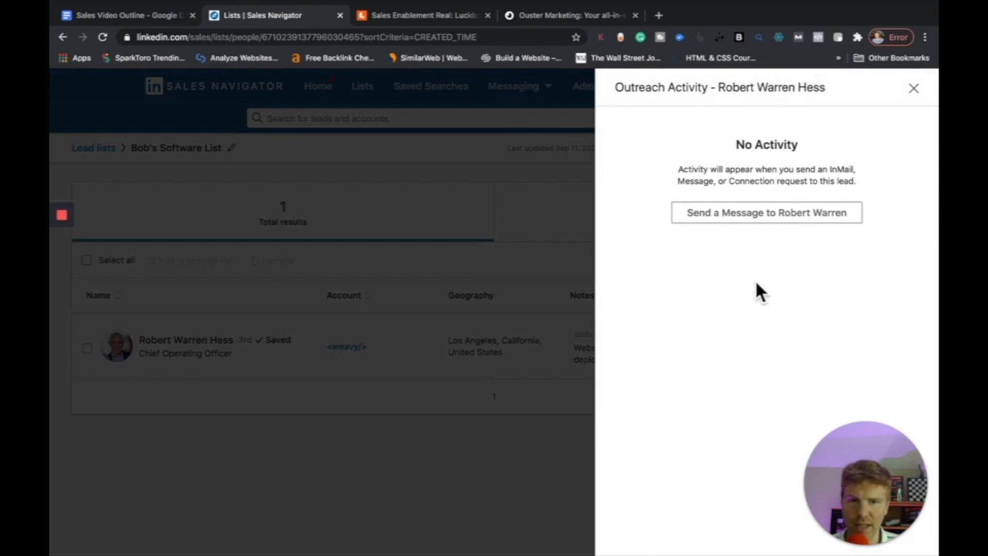
{"action": "left_click", "coordinate": [914, 88]}
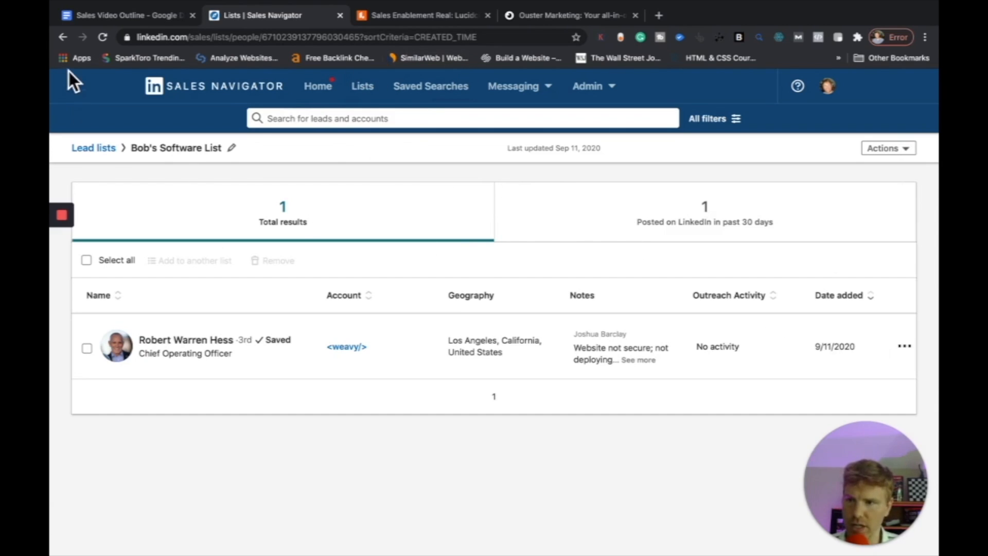
Return to the lead results and save the UC Berkeley School of Information lecturer to the custom software lead list with the ShareThis account.
{"action": "left_click", "coordinate": [63, 36]}
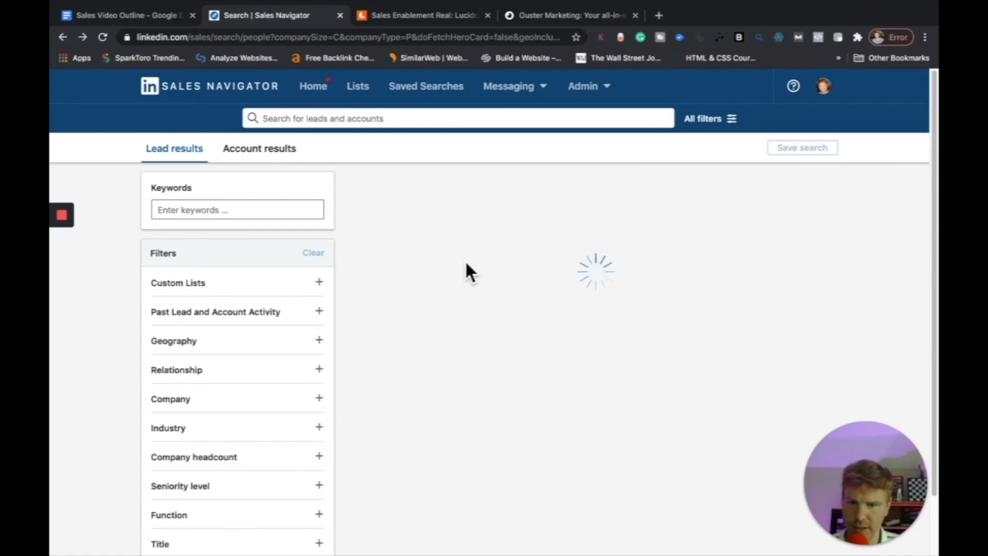
{"action": "scroll", "coordinate": [495, 323], "scroll_direction": "down", "scroll_amount": 1}
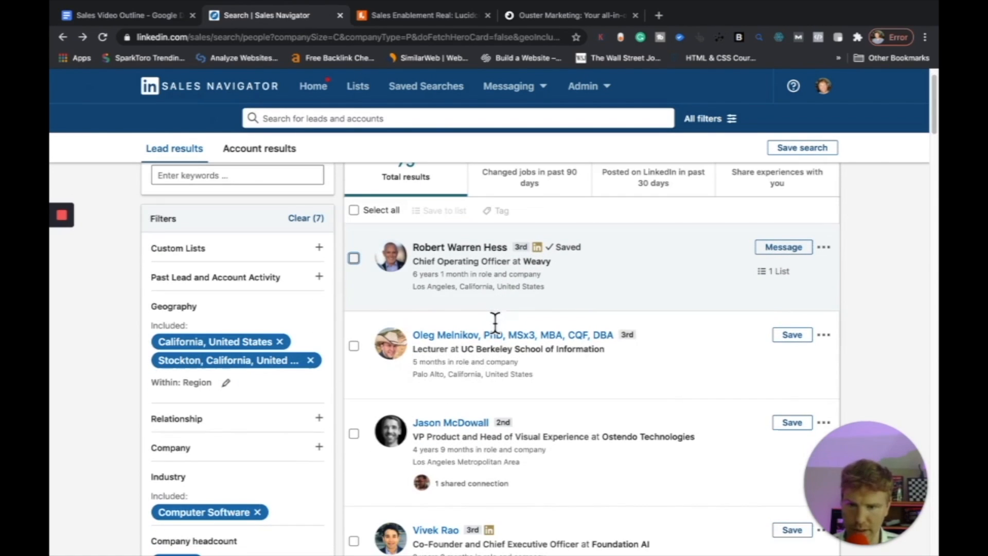
{"action": "left_click", "coordinate": [795, 337]}
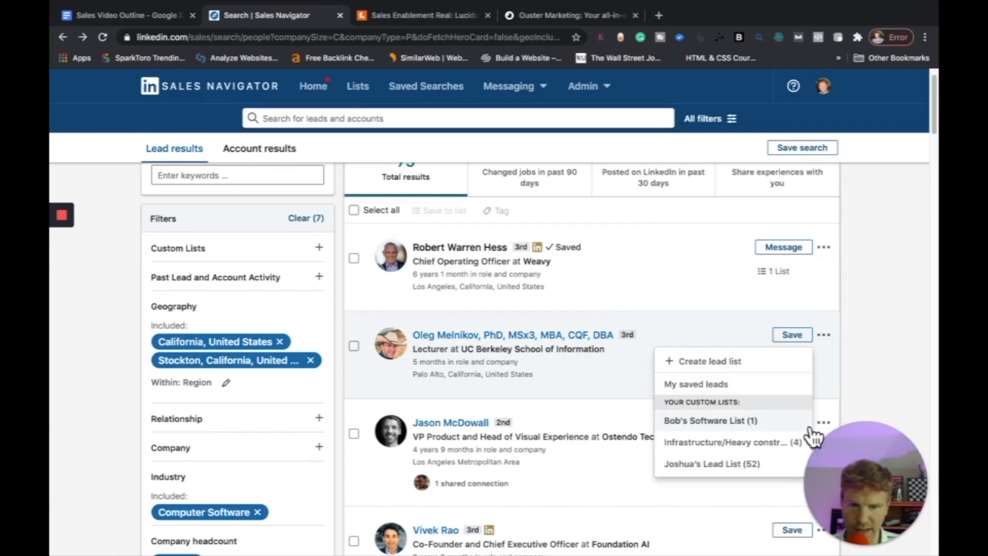
{"action": "left_click", "coordinate": [747, 441]}
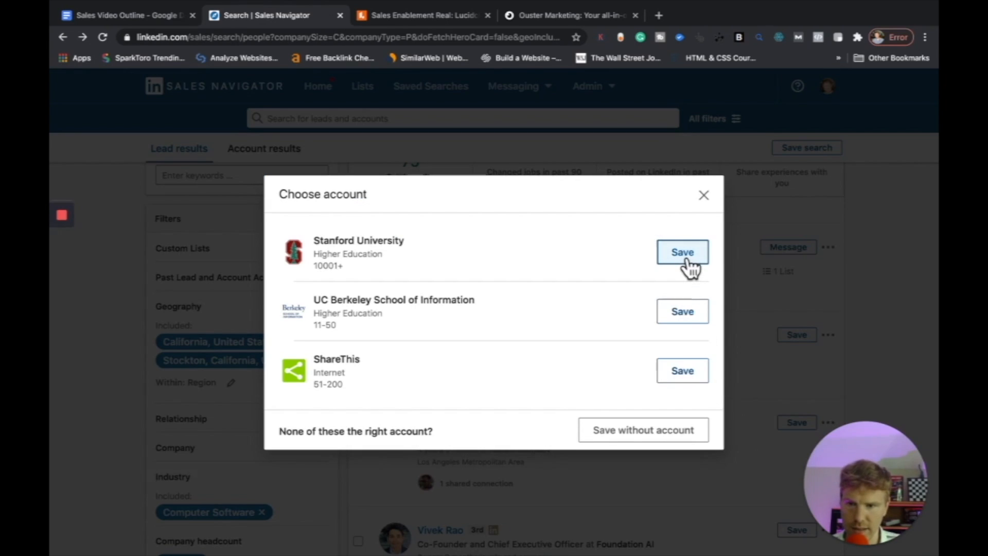
{"action": "left_click", "coordinate": [695, 373]}
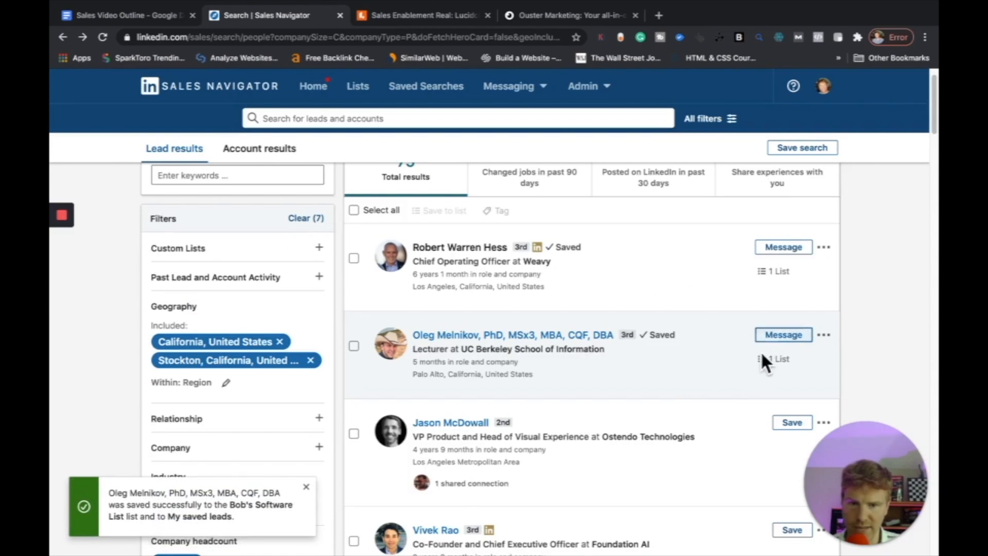
Save the VP Product and Head of Visual Experience at Ostendo Technologies to the custom software lead list with the Method Ventures account.
{"action": "scroll", "coordinate": [729, 360], "scroll_direction": "down", "scroll_amount": 2}
{"action": "scroll", "coordinate": [726, 388], "scroll_direction": "down", "scroll_amount": 1}
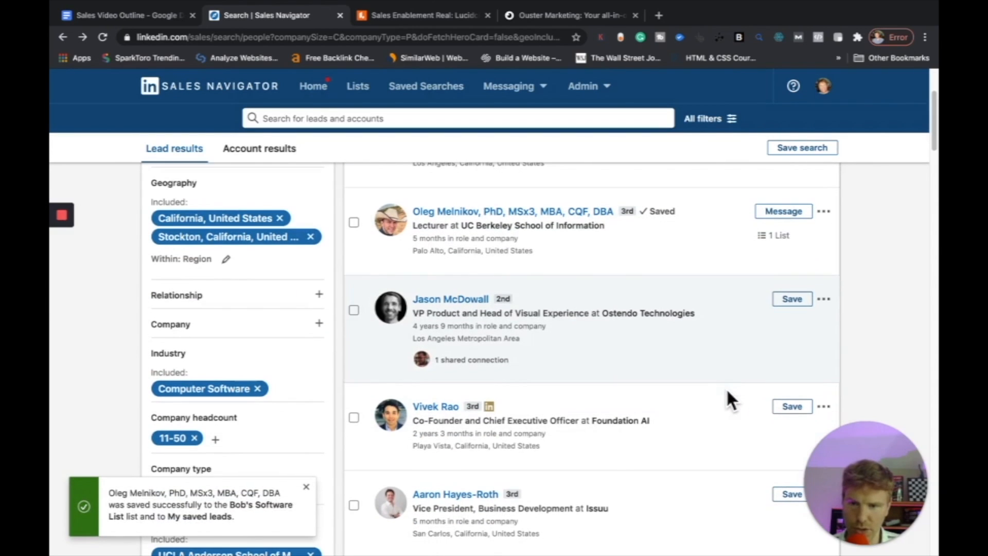
{"action": "left_click", "coordinate": [792, 300]}
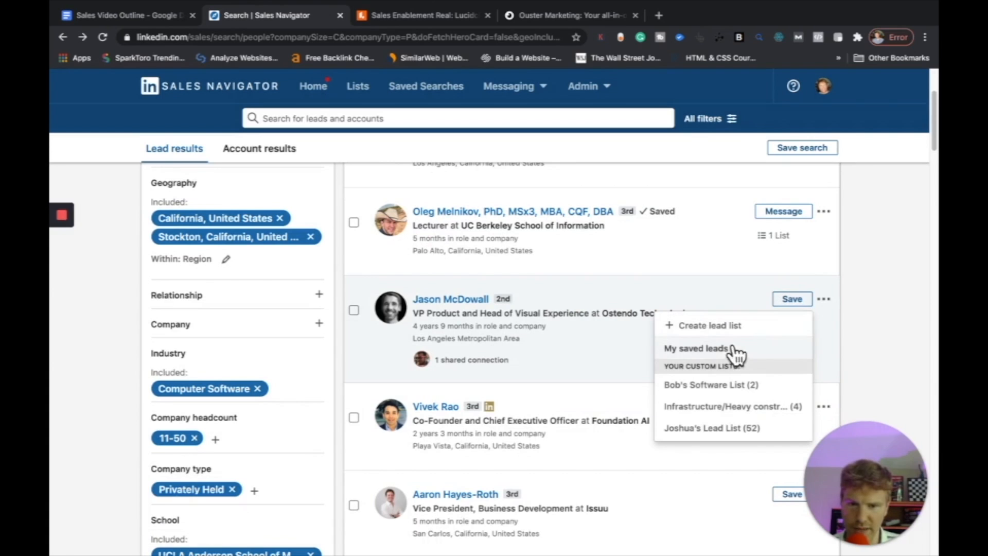
{"action": "left_click", "coordinate": [733, 389]}
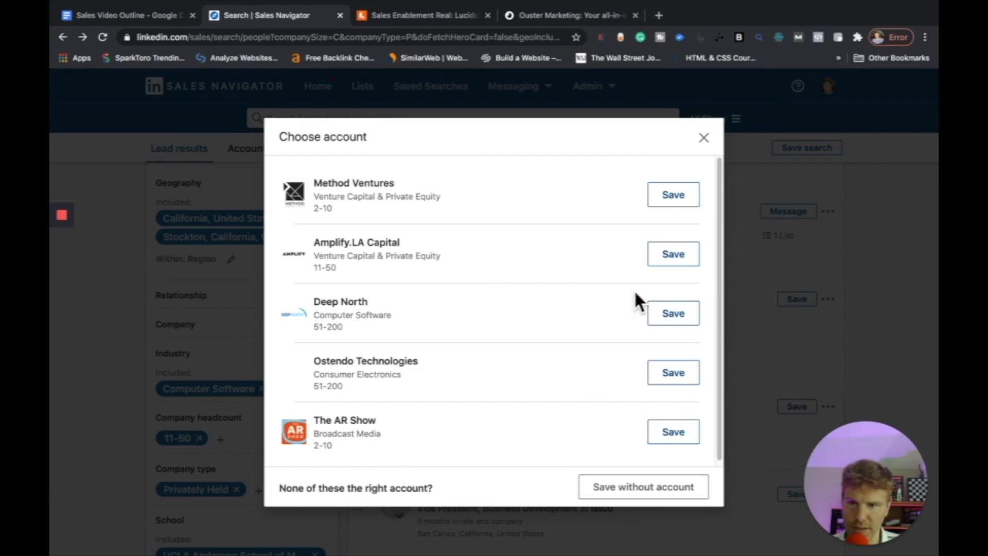
{"action": "left_click", "coordinate": [693, 200]}
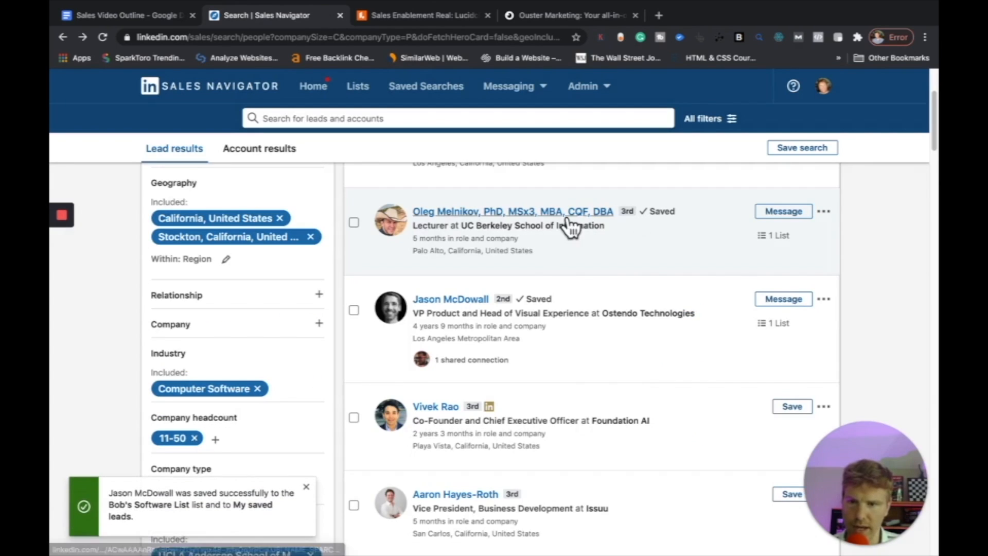
Open the custom software lead list and review the saved leads with their accounts, notes and outreach activity.
{"action": "left_click", "coordinate": [175, 510]}
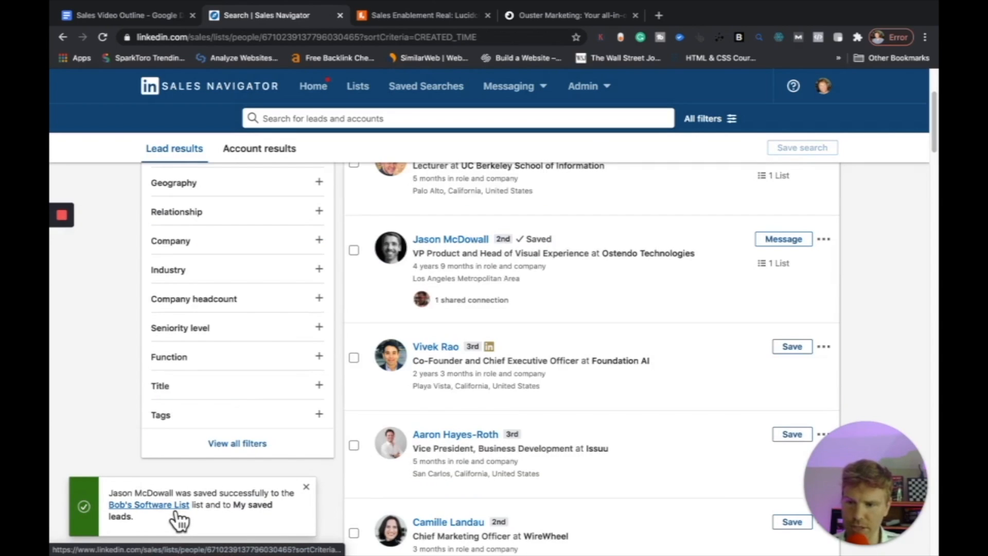
{"action": "scroll", "coordinate": [396, 376], "scroll_direction": "down", "scroll_amount": 2}
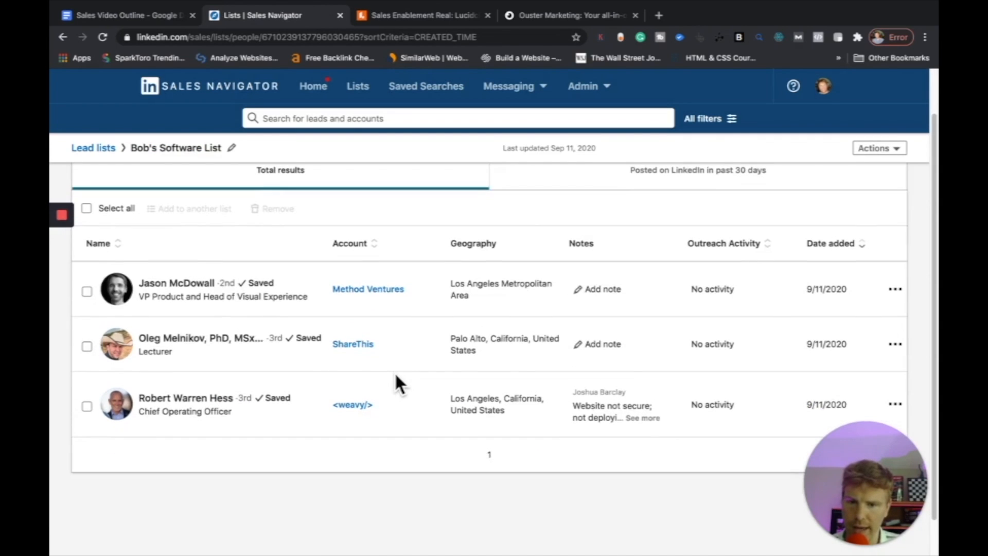
{"action": "scroll", "coordinate": [396, 376], "scroll_direction": "up", "scroll_amount": 2}
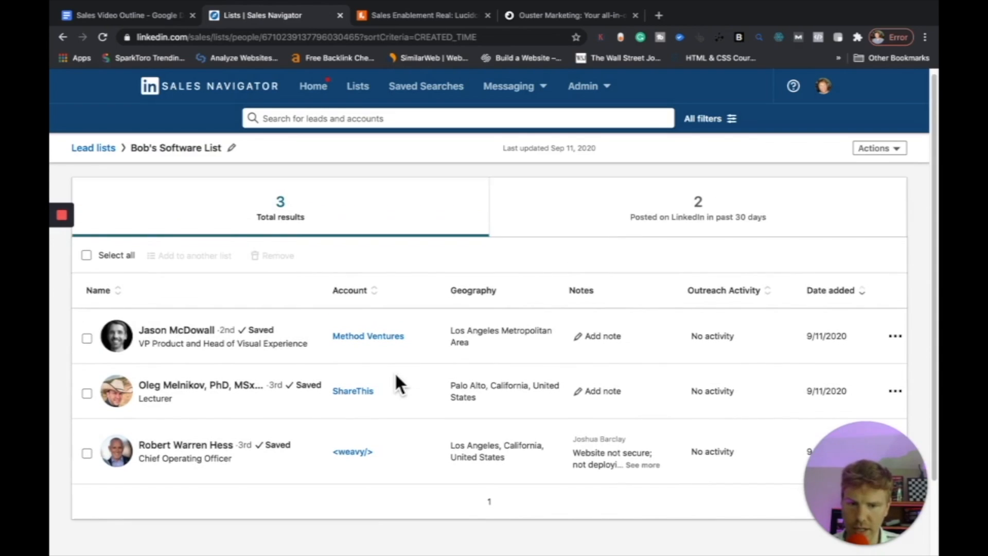
{"action": "scroll", "coordinate": [395, 372], "scroll_direction": "up", "scroll_amount": 1}
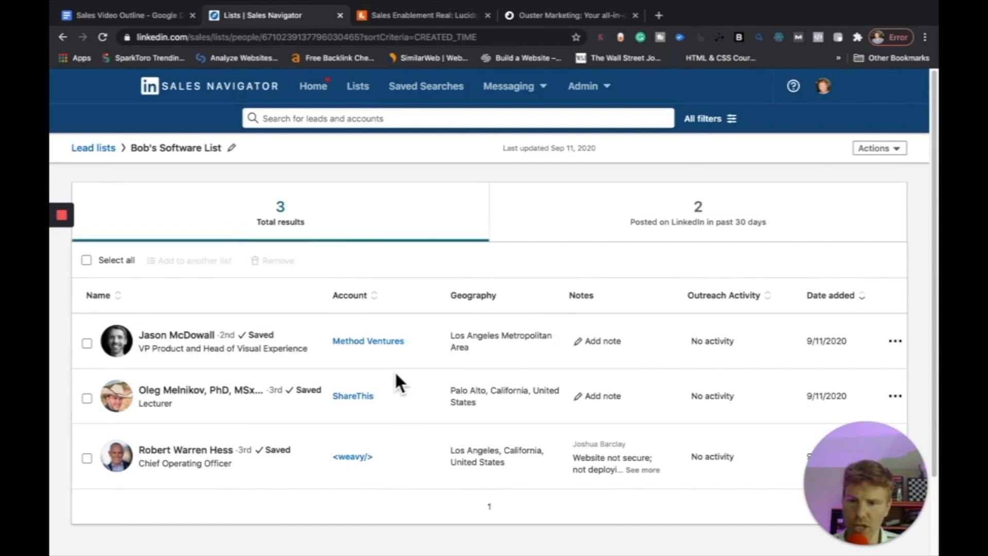